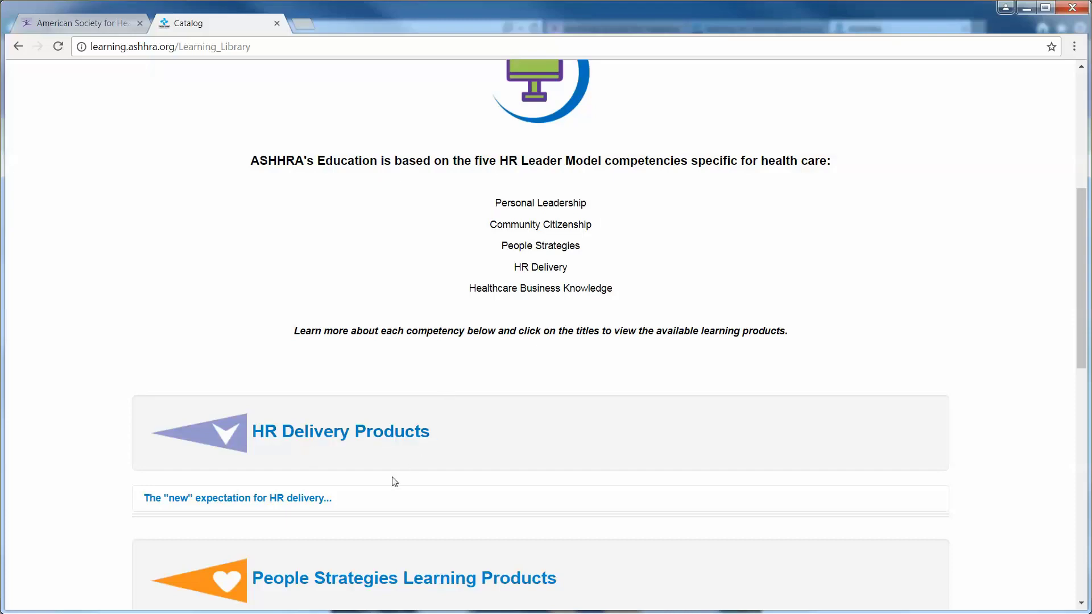
Expand the HR delivery expectation description in the Learning Library and open the HR Delivery Products list
left_click(293, 508)
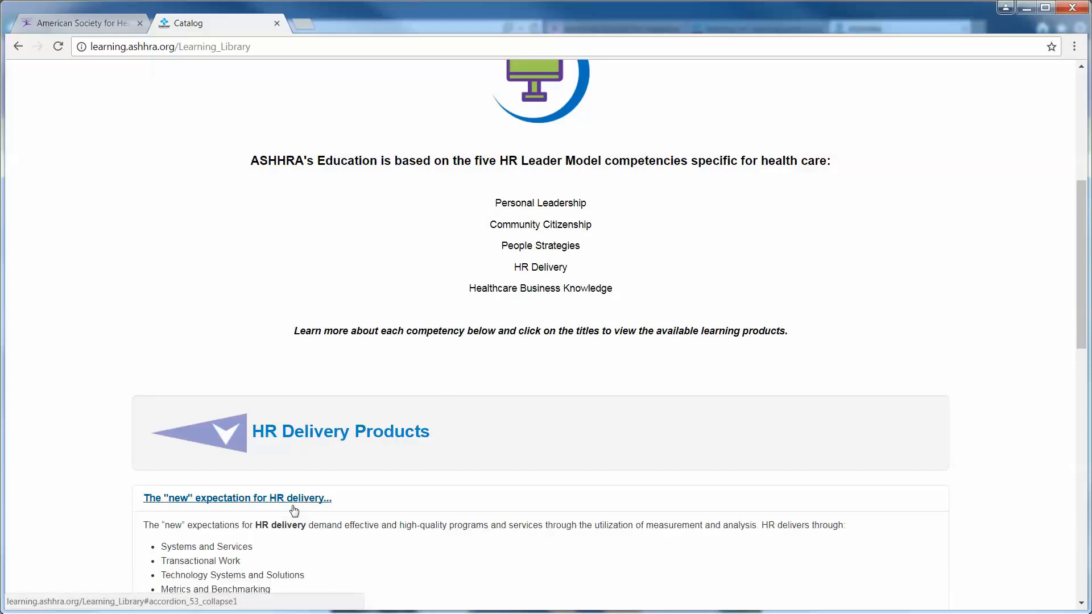
scroll(304, 500, "down", 3)
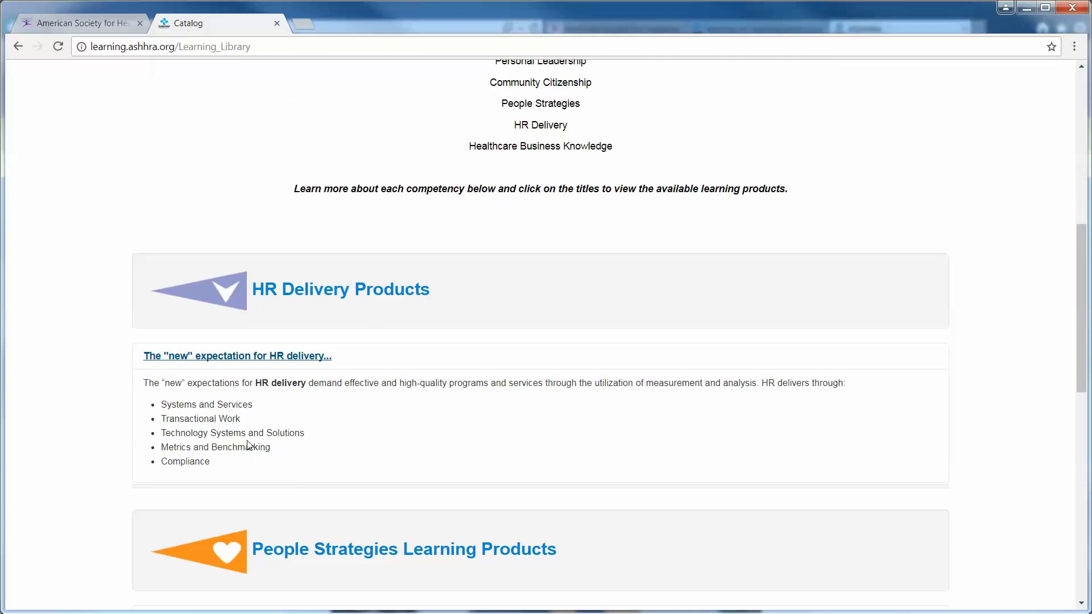
left_click(394, 299)
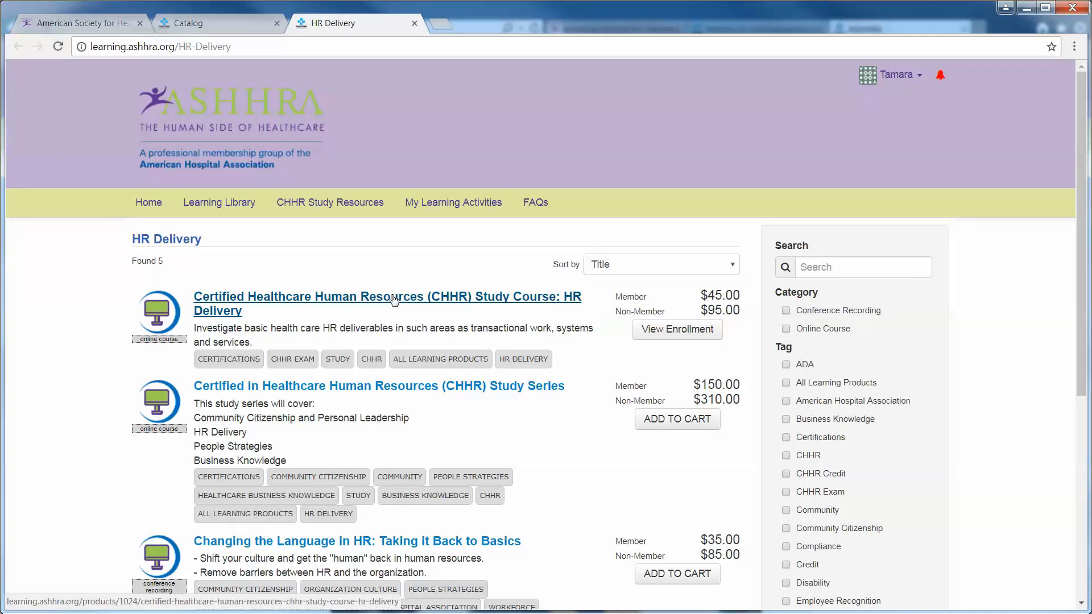
Return to the Learning Library and view the full list of learning products
left_click(225, 206)
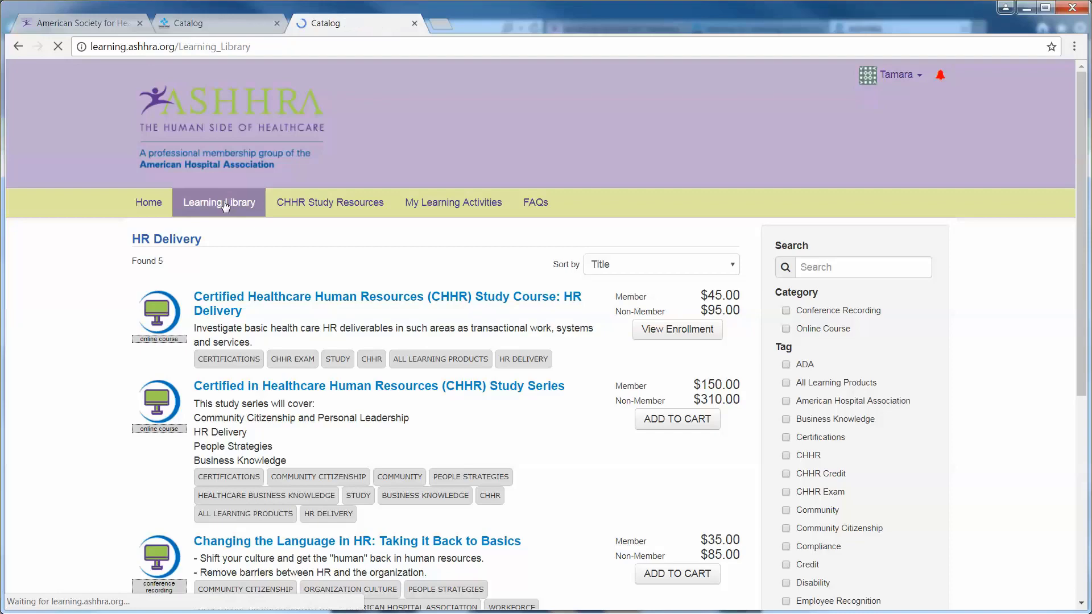
scroll(97, 422, "down", 15)
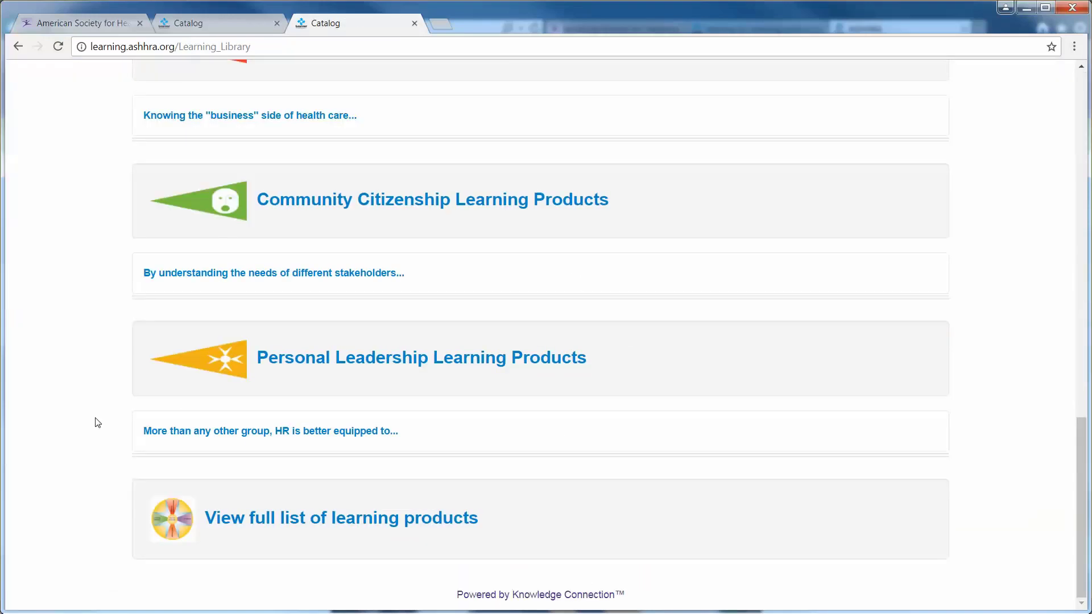
left_click(246, 524)
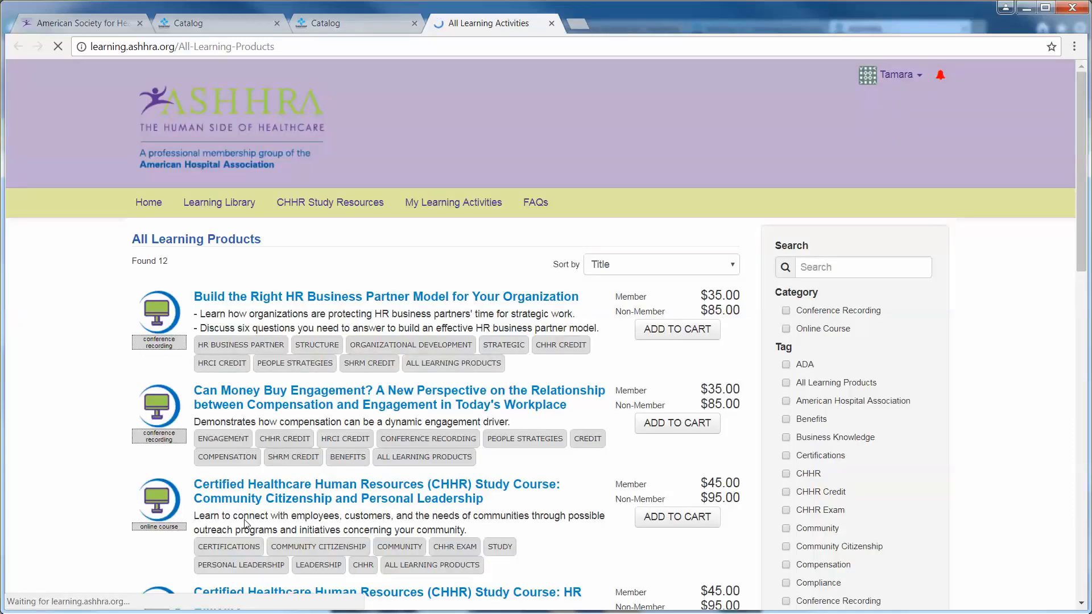
scroll(91, 296, "down", 5)
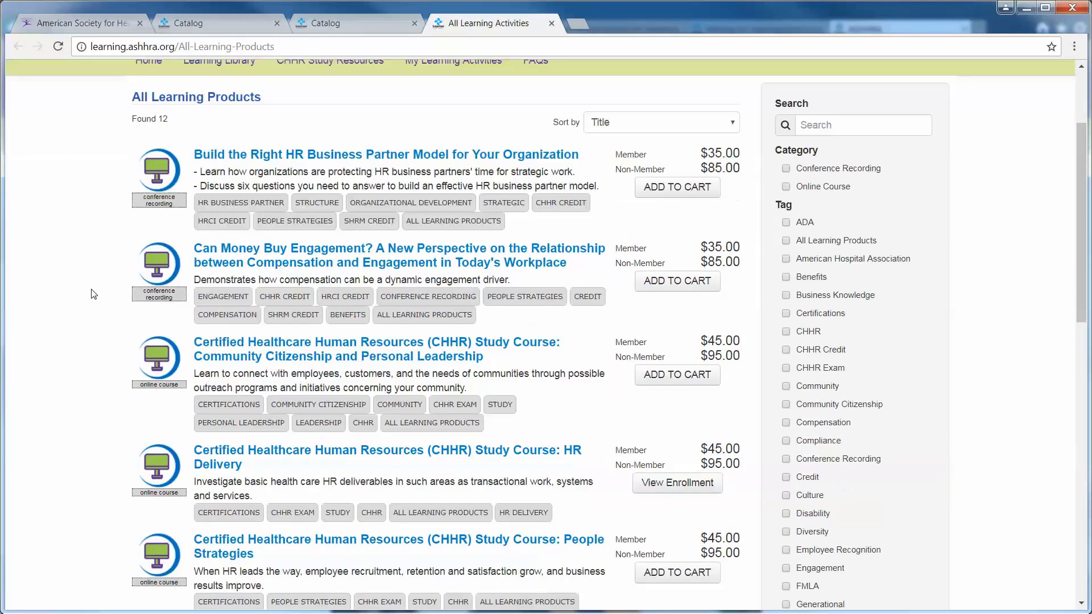
scroll(90, 297, "up", 5)
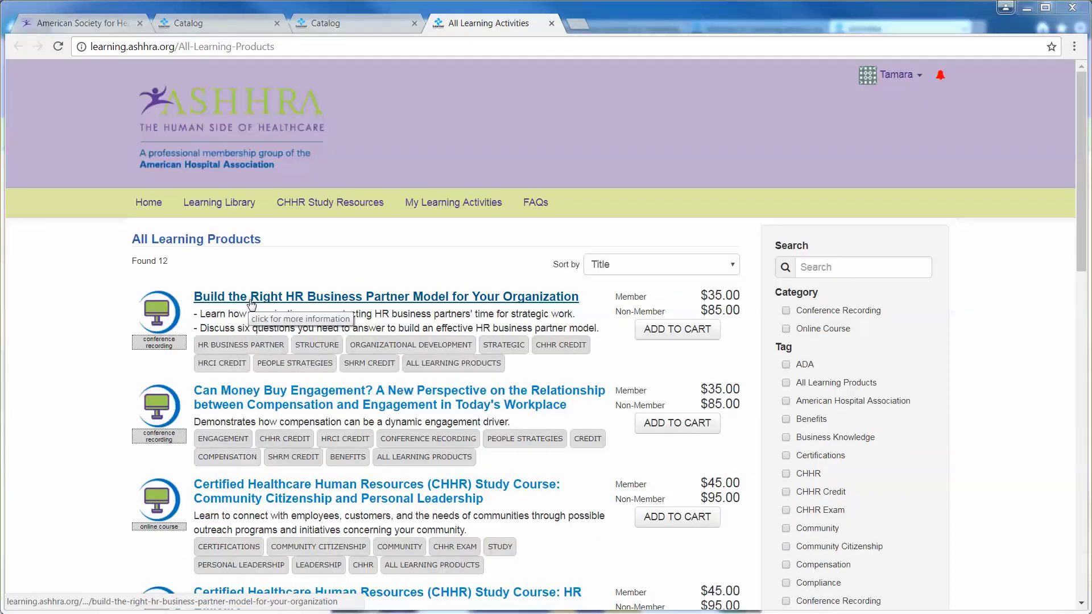
Open the "Build the Right HR Business Partner Model for Your Organization" product page and review its credit information
left_click(252, 299)
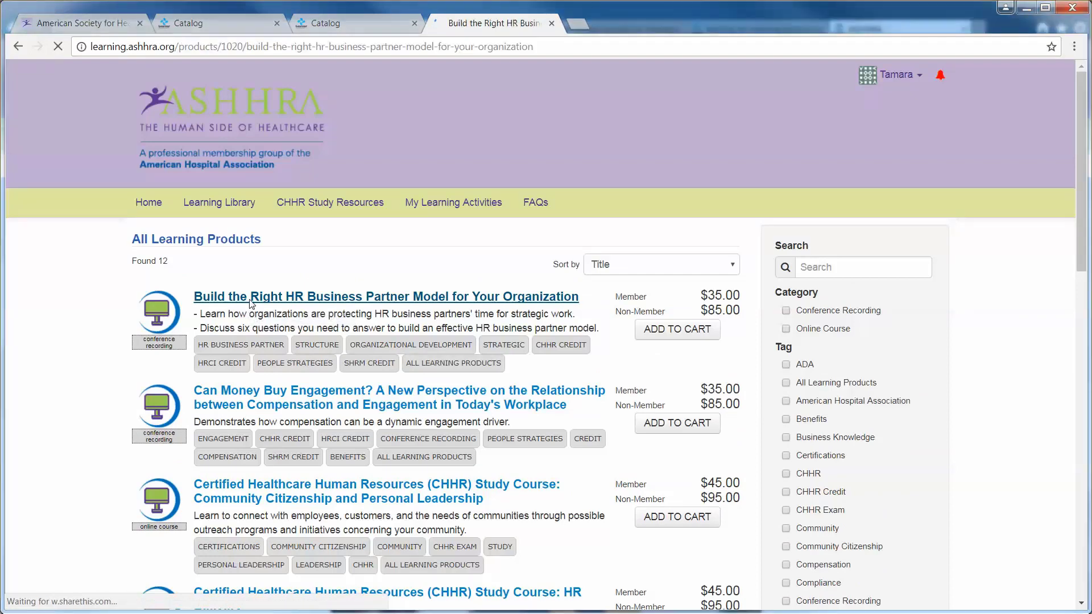
scroll(270, 422, "down", 1)
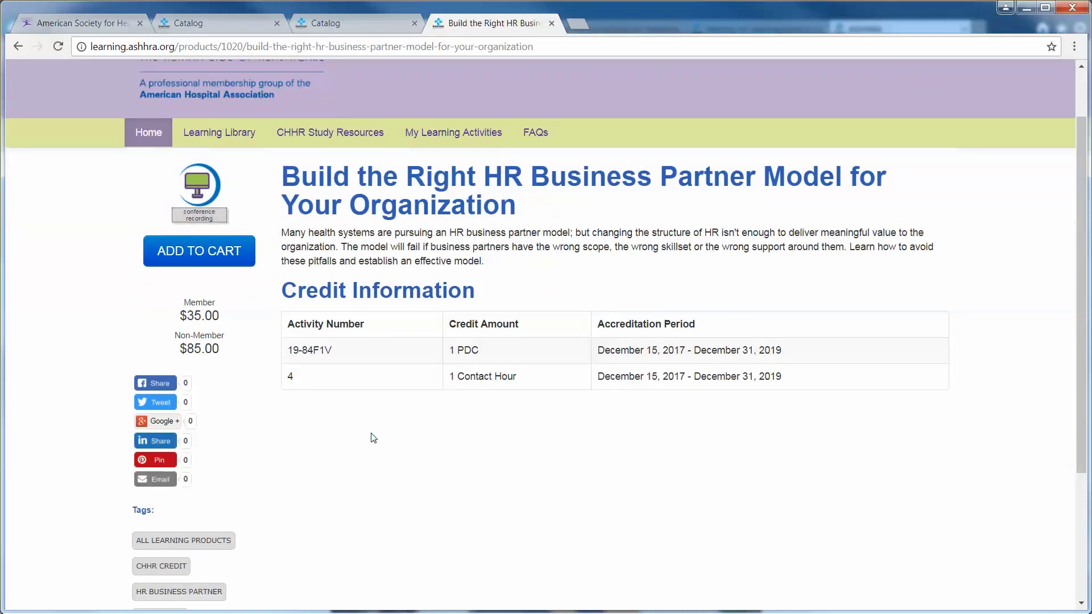
scroll(374, 438, "up", 1)
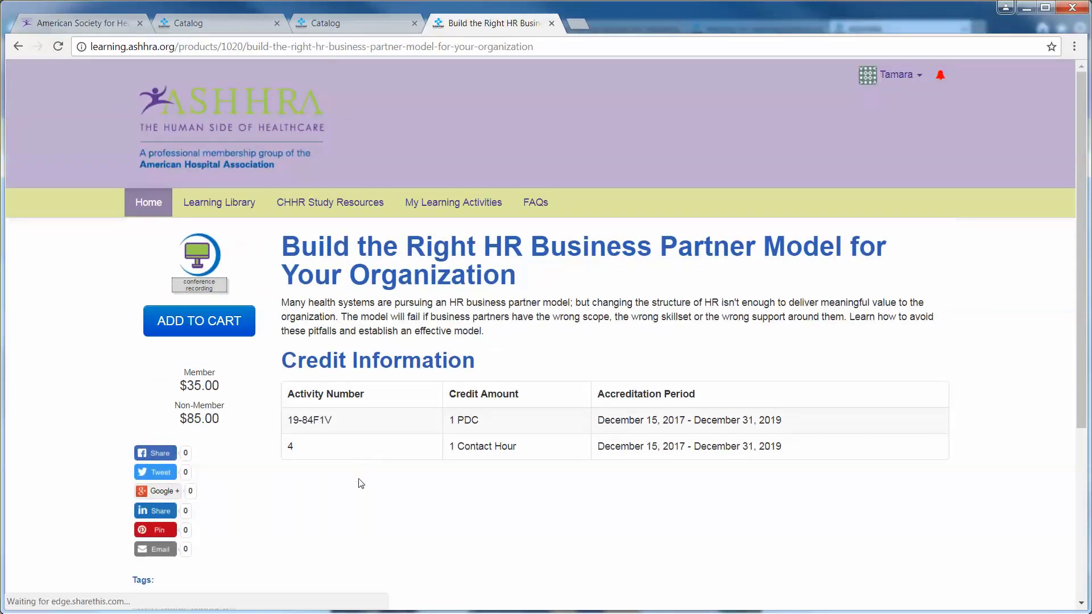
Open the CHHR Study Resources page and review the handbook, self assessment examination and online course listings
left_click(319, 203)
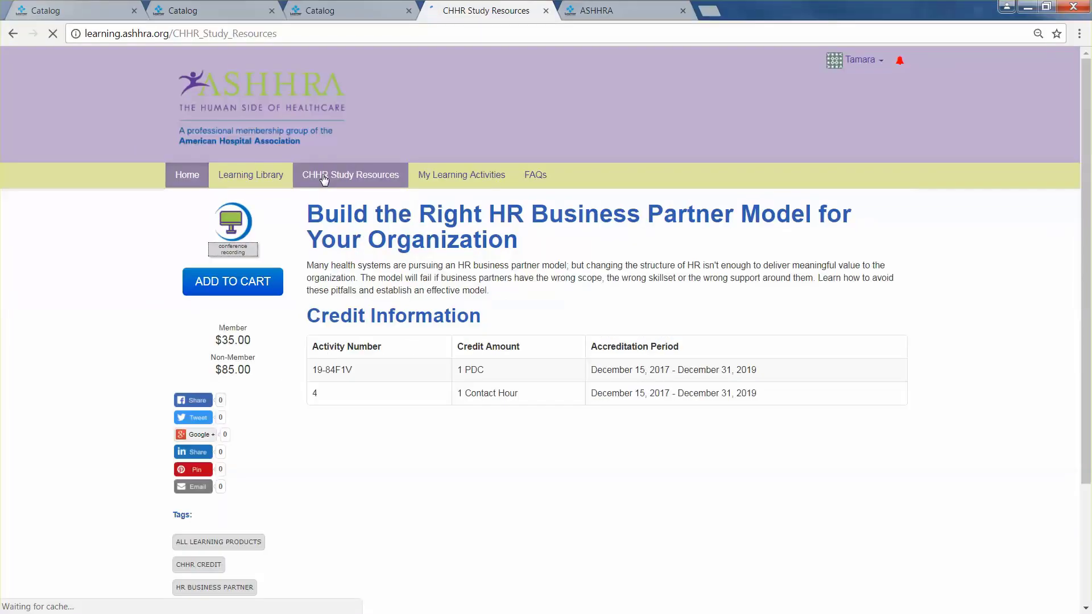
scroll(118, 296, "down", 2)
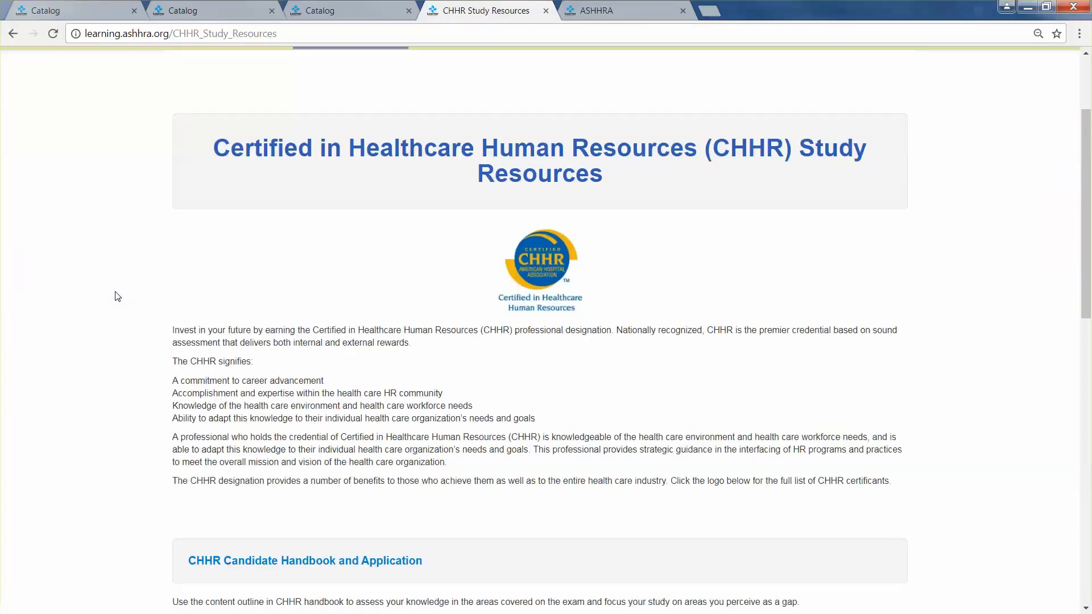
scroll(119, 296, "down", 5)
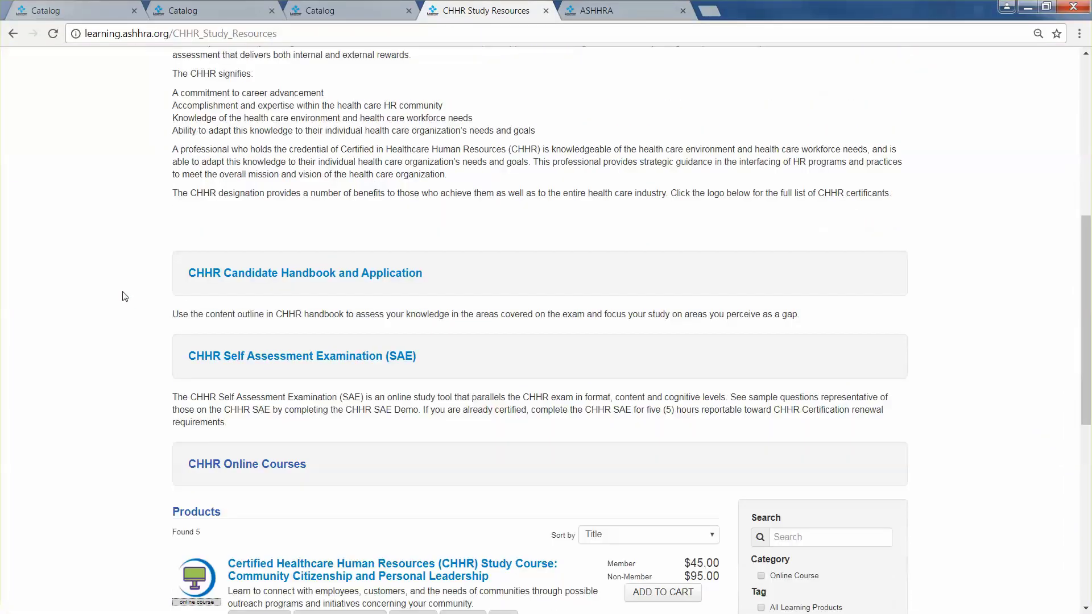
scroll(227, 308, "down", 3)
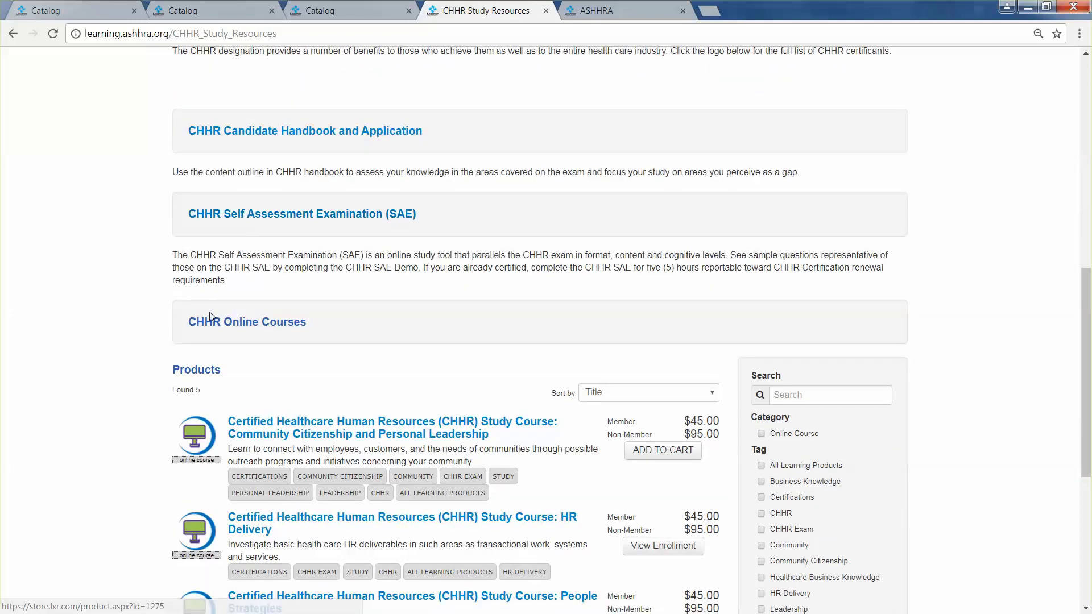
scroll(87, 339, "down", 3)
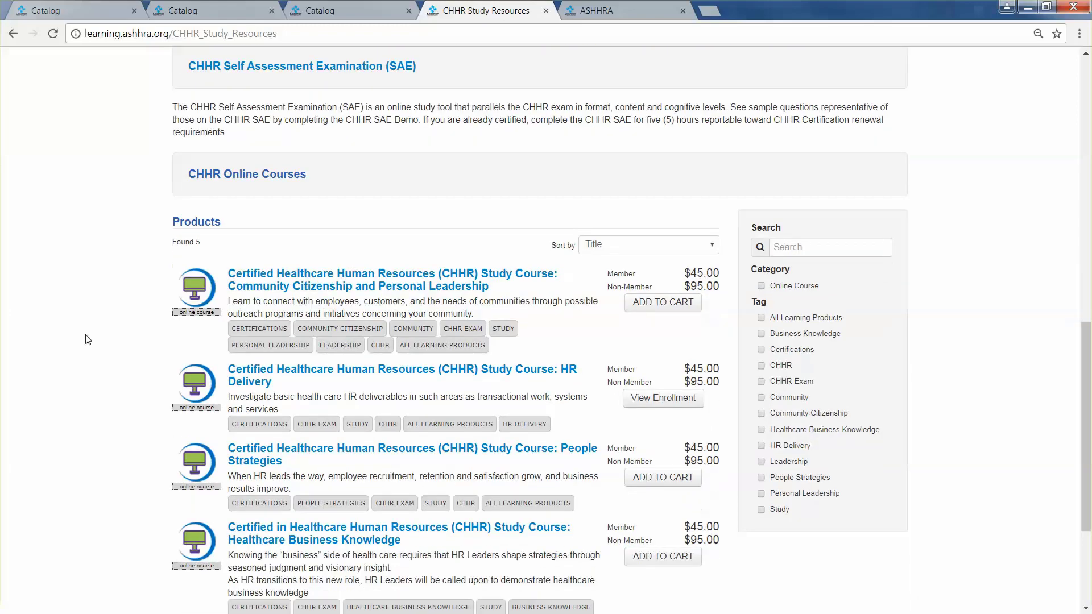
scroll(85, 339, "up", 9)
scroll(85, 340, "up", 3)
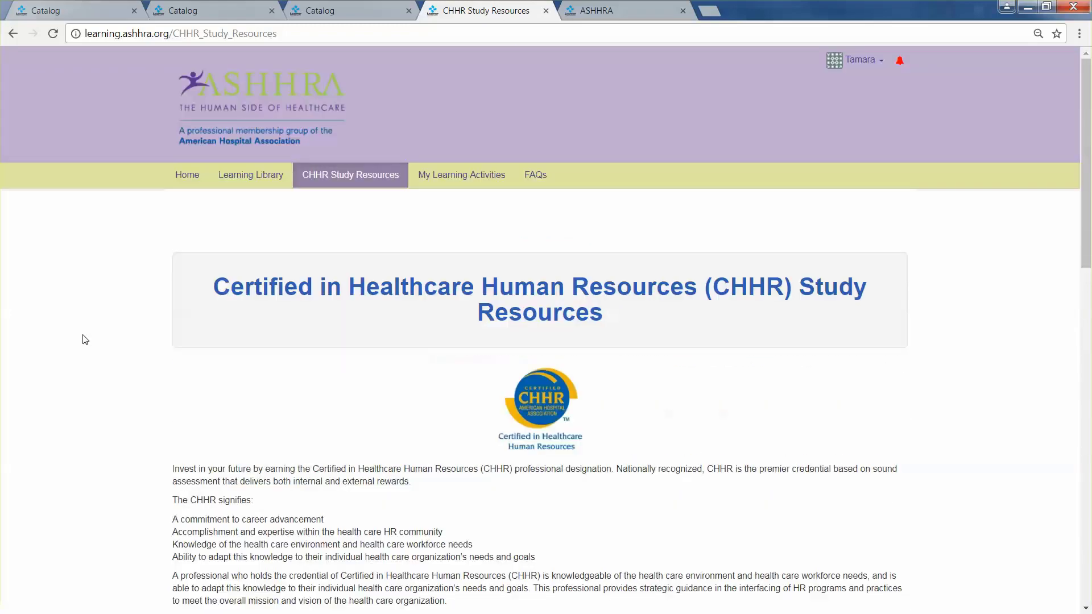
Open My Learning Activities and sort the enrollments in turn by Recent, Newest, Title, Status and Close Date
left_click(476, 177)
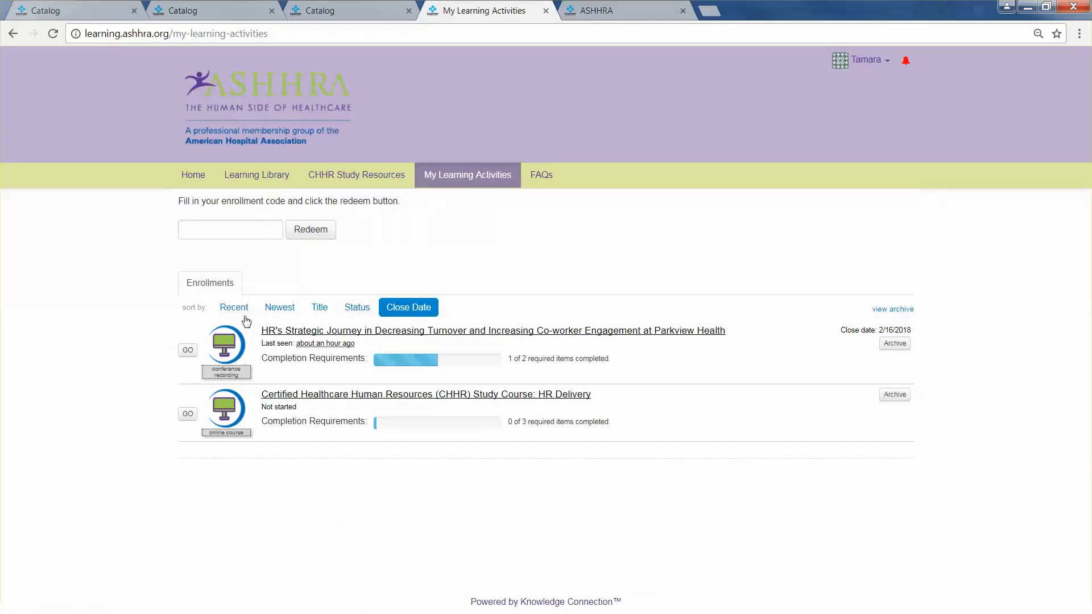
left_click(225, 309)
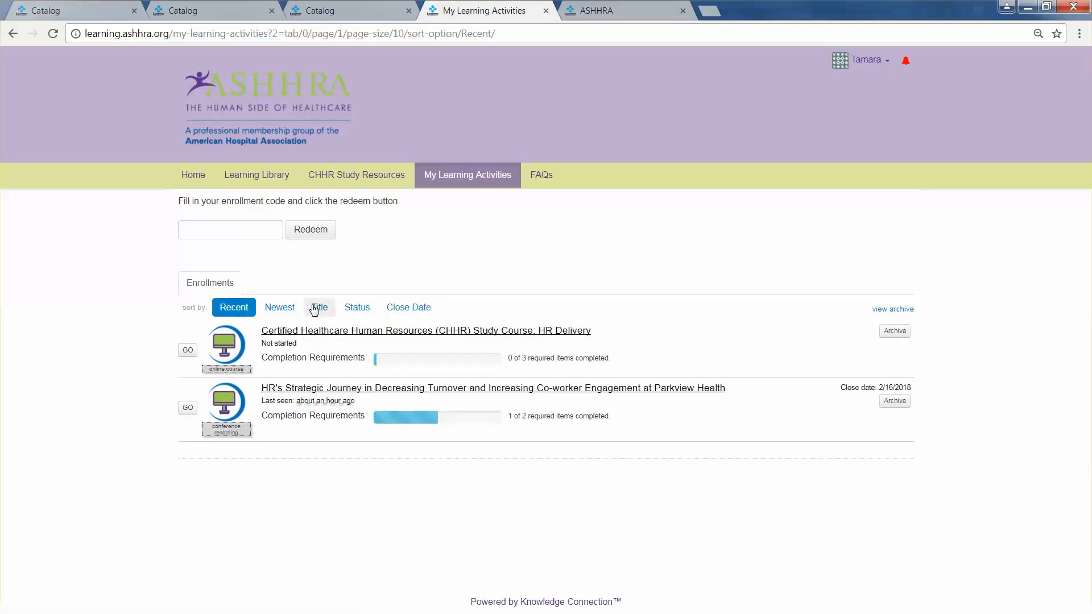
left_click(282, 313)
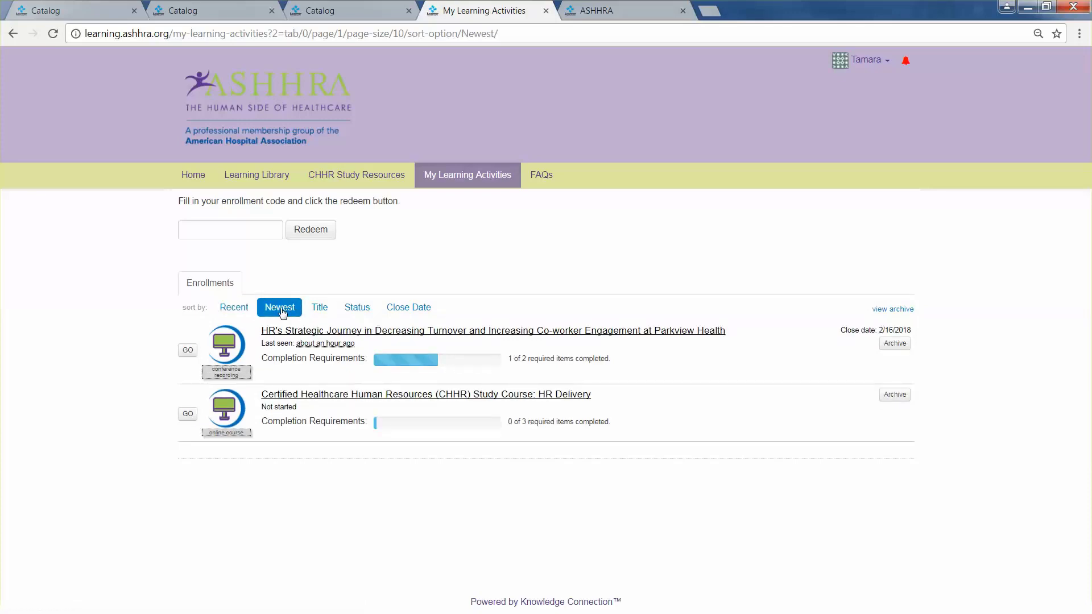
left_click(318, 310)
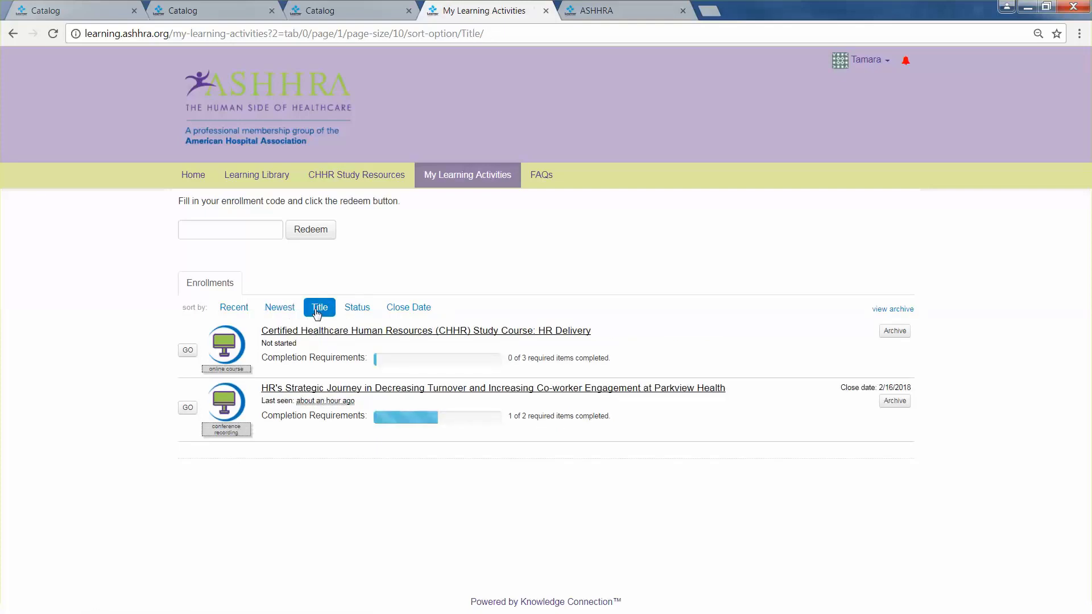
left_click(359, 313)
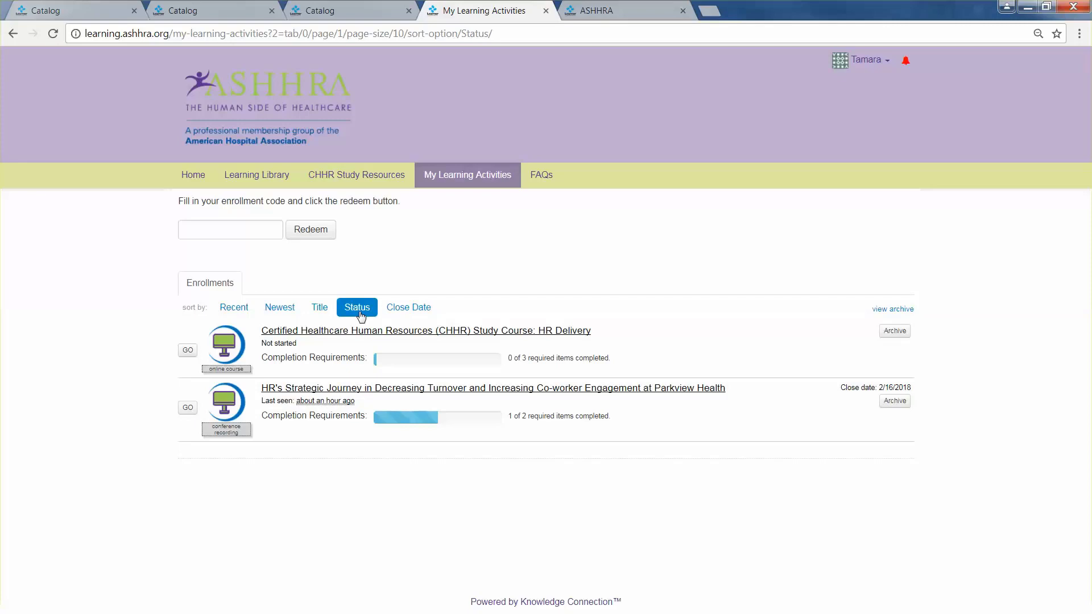
left_click(413, 310)
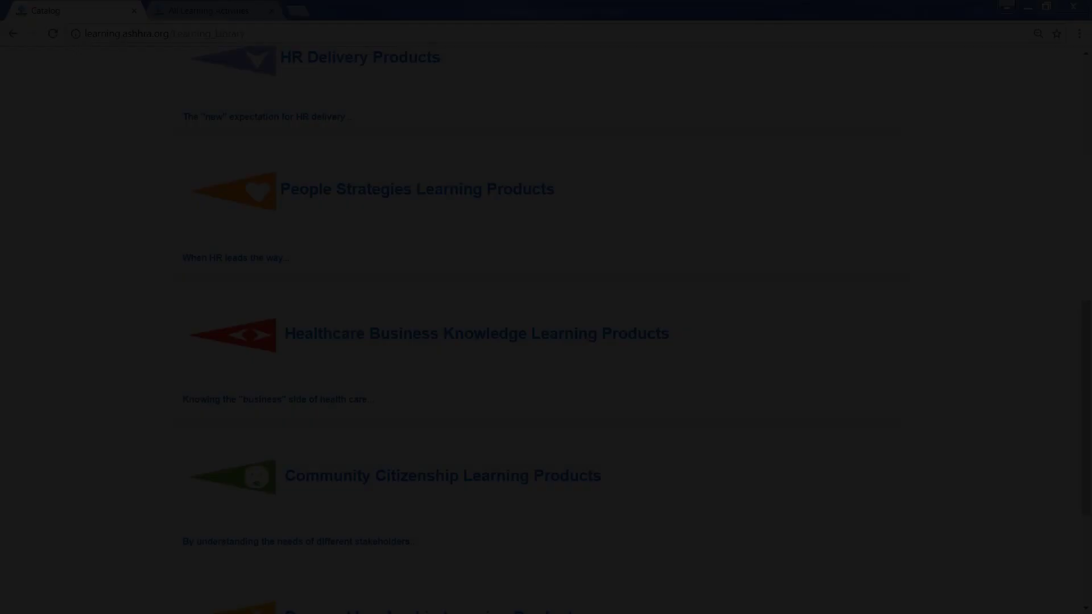
Add "Build the Right HR Business Partner Model for Your Organization" from All Learning Products to the cart and open the shopping cart
scroll(145, 354, "up", 10)
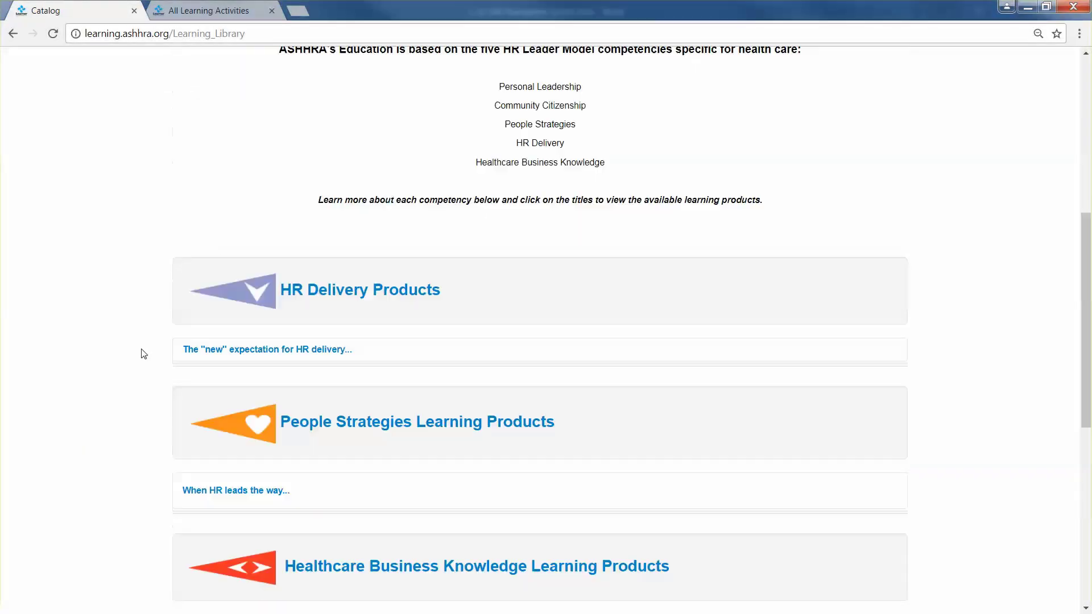
scroll(256, 344, "down", 13)
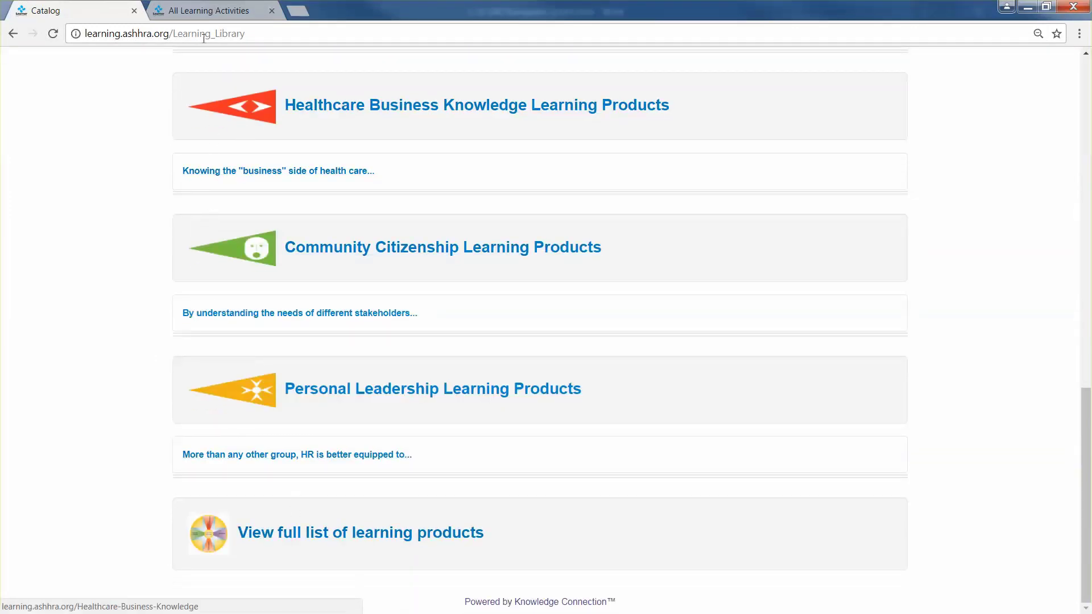
left_click(197, 16)
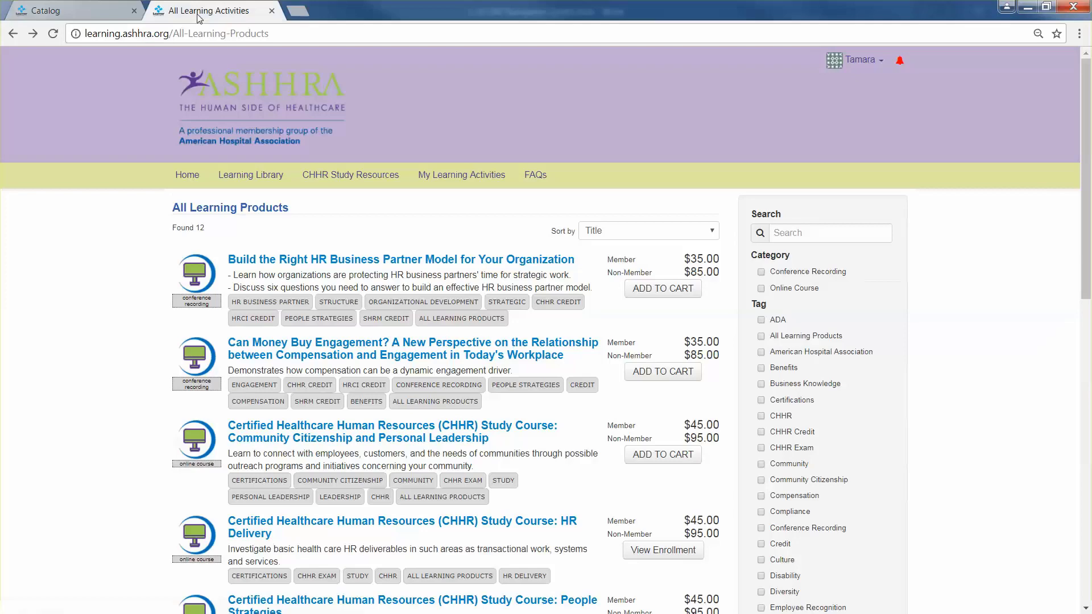
left_click(260, 263)
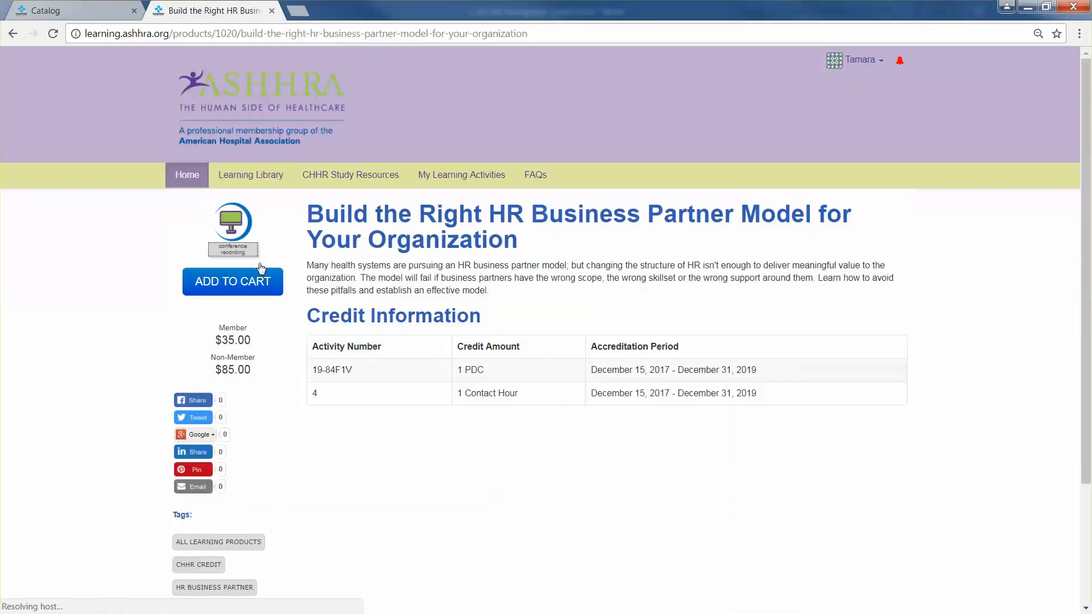
left_click(253, 291)
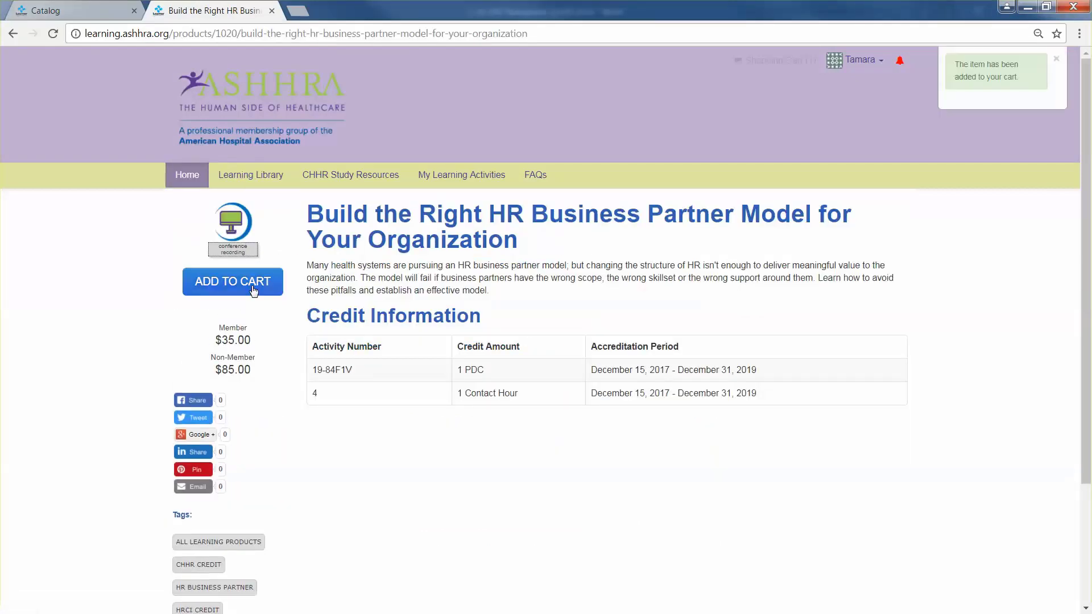
left_click(769, 69)
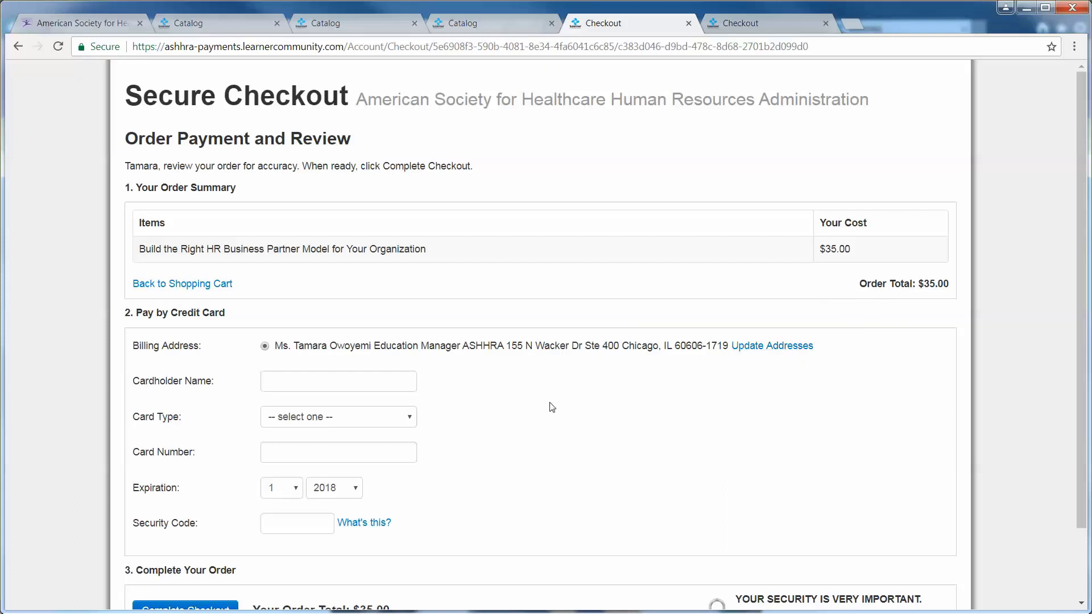
Fill in the cardholder name and set the card type to Visa in the credit card payment section
left_click(386, 387)
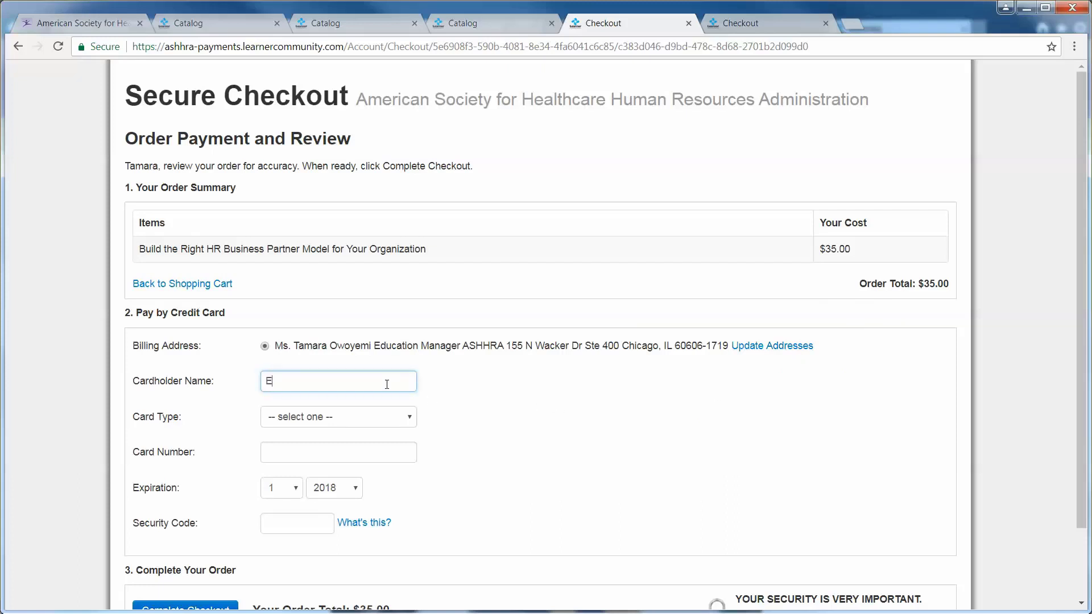
type("Enter Name")
left_click(378, 424)
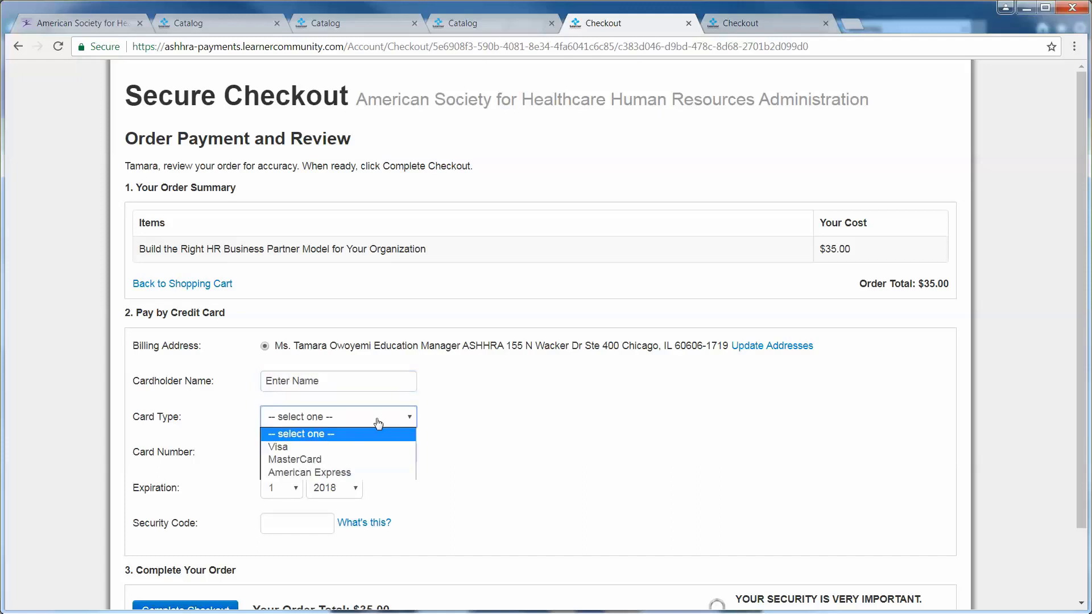
left_click(351, 442)
Enter the card number and the security code, then review the completed payment form
left_click(350, 445)
type("1234 1234 1234 1")
scroll(305, 379, "down", 2)
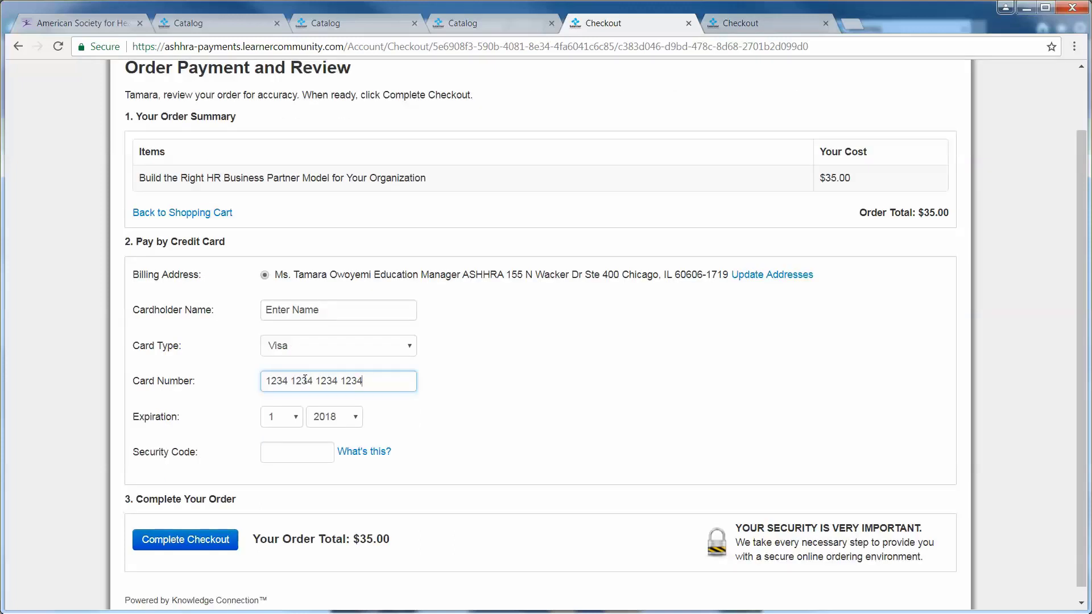
left_click(287, 452)
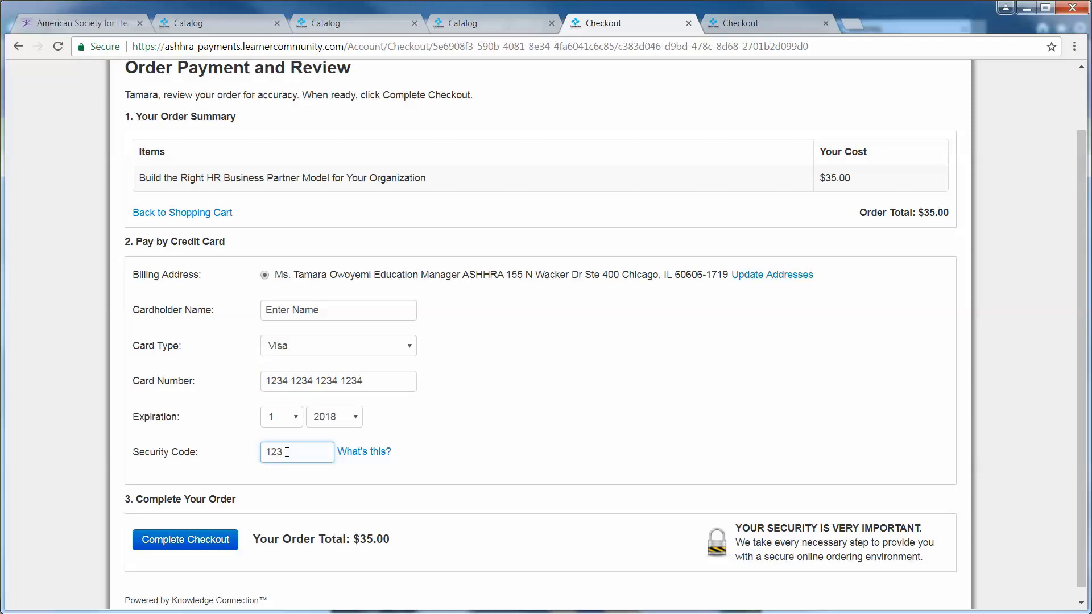
left_click(460, 477)
scroll(458, 480, "down", 1)
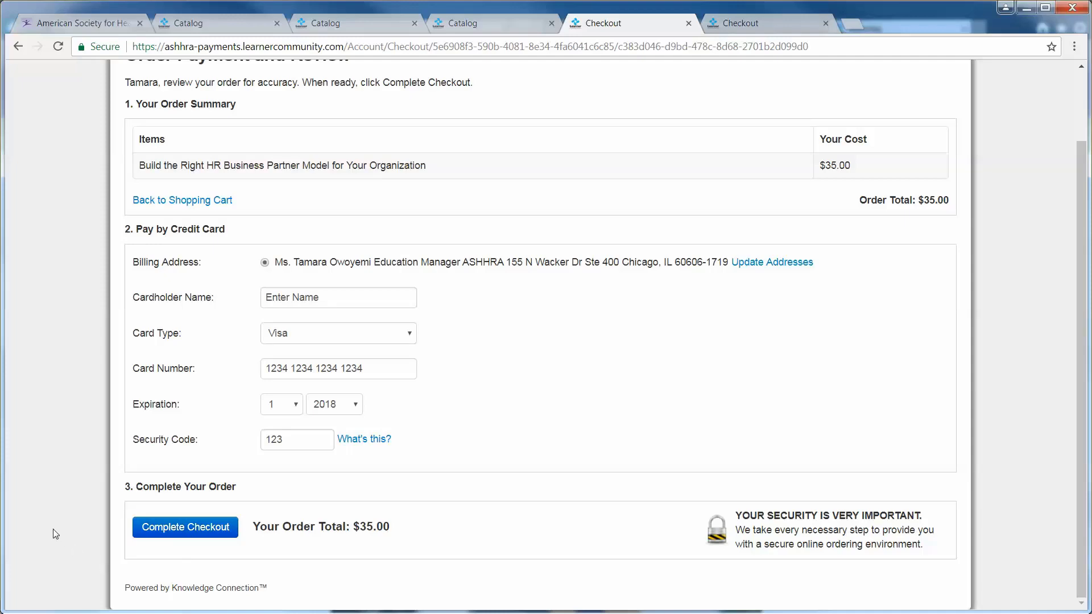
scroll(55, 534, "up", 2)
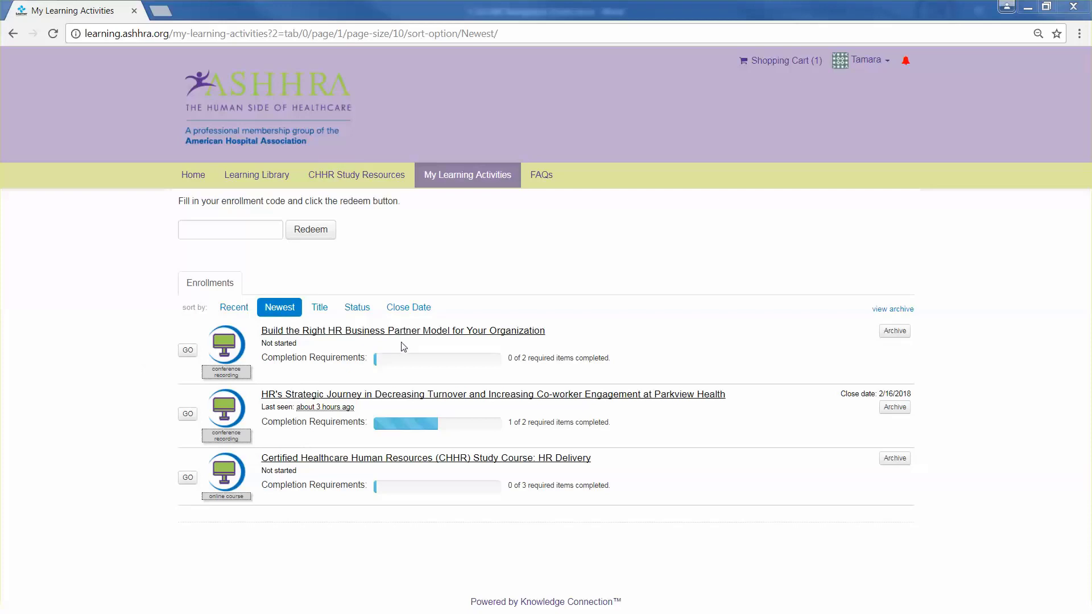
Open the "Build the Right HR Business Partner Model for Your Organization" enrollment, launch its conference recording, and close the player once the video is completed
left_click(440, 332)
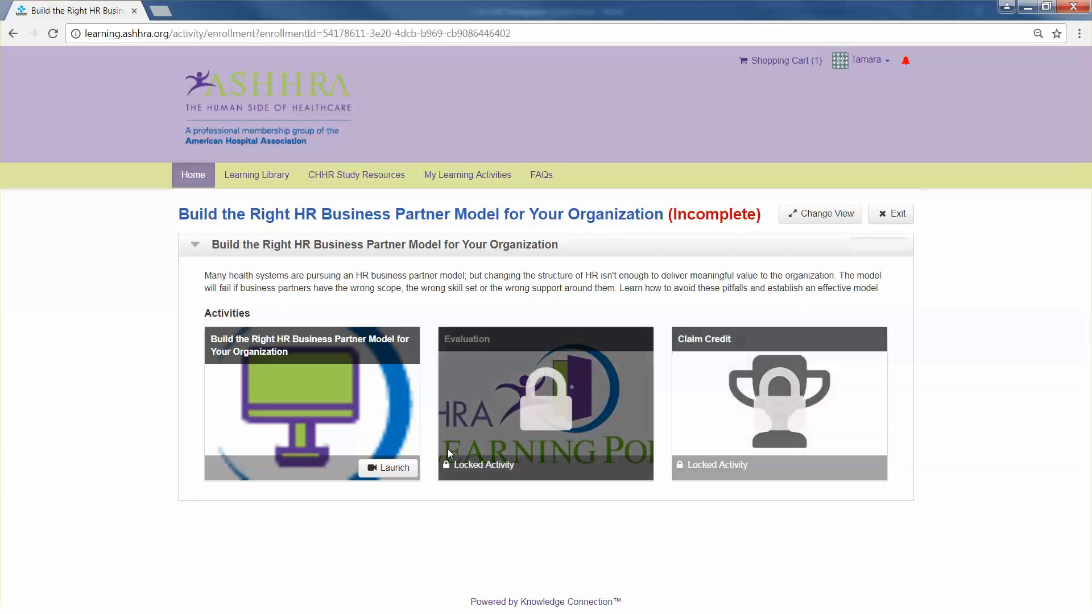
left_click(373, 471)
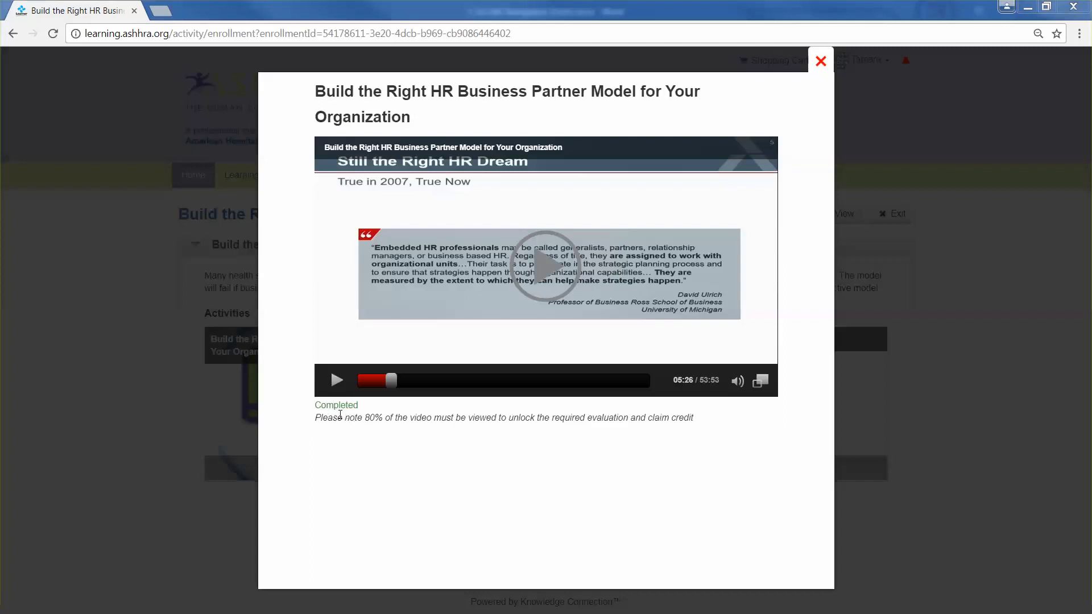
left_click(820, 61)
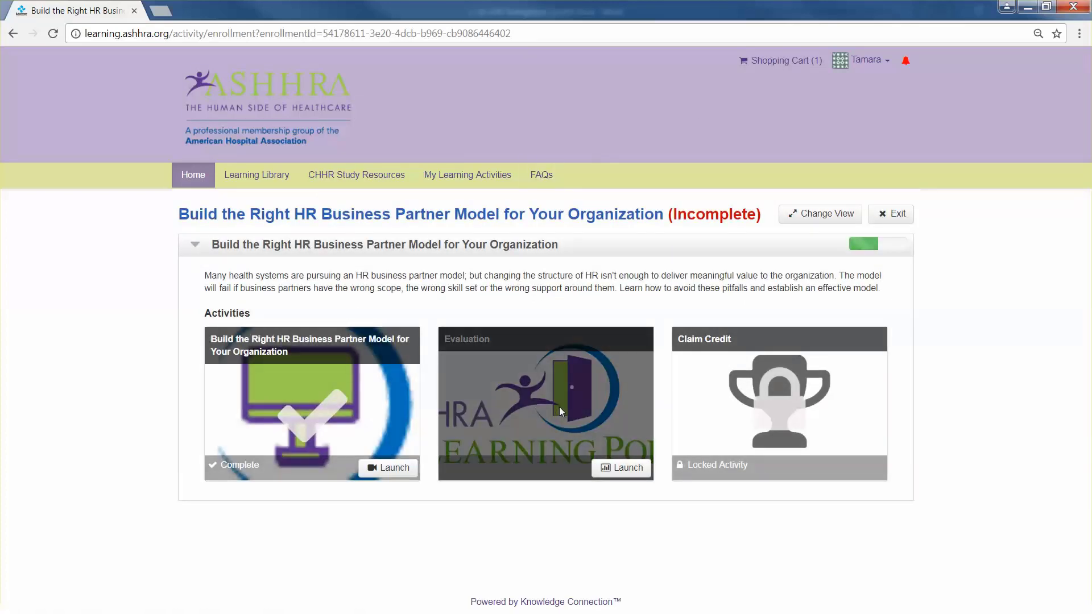
Launch the Evaluation, rate every required statement as Agree, leave the optional quiz statement blank, and submit it
left_click(624, 469)
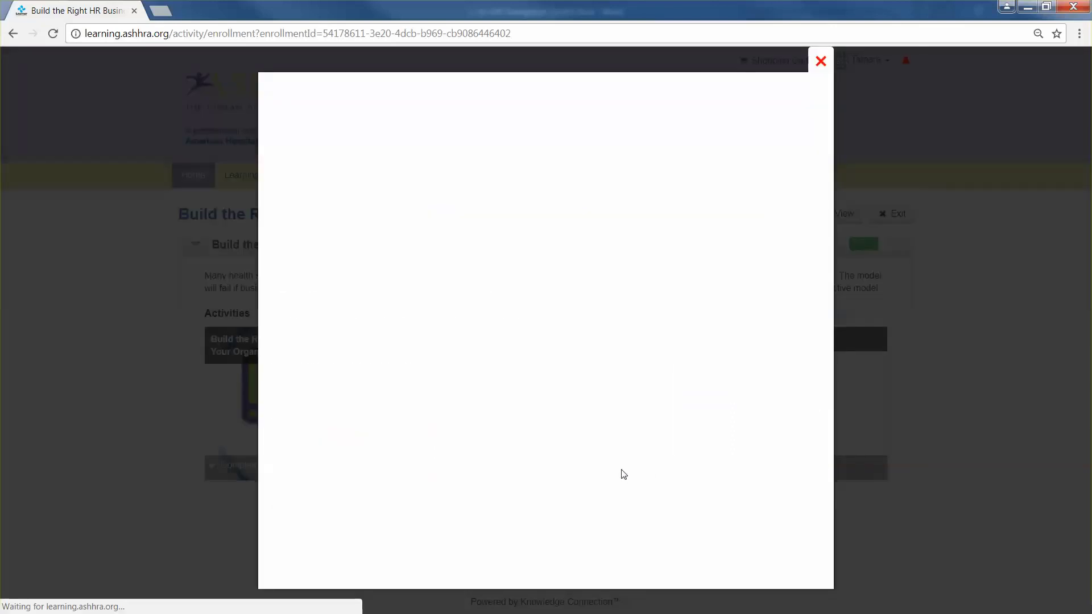
left_click(527, 191)
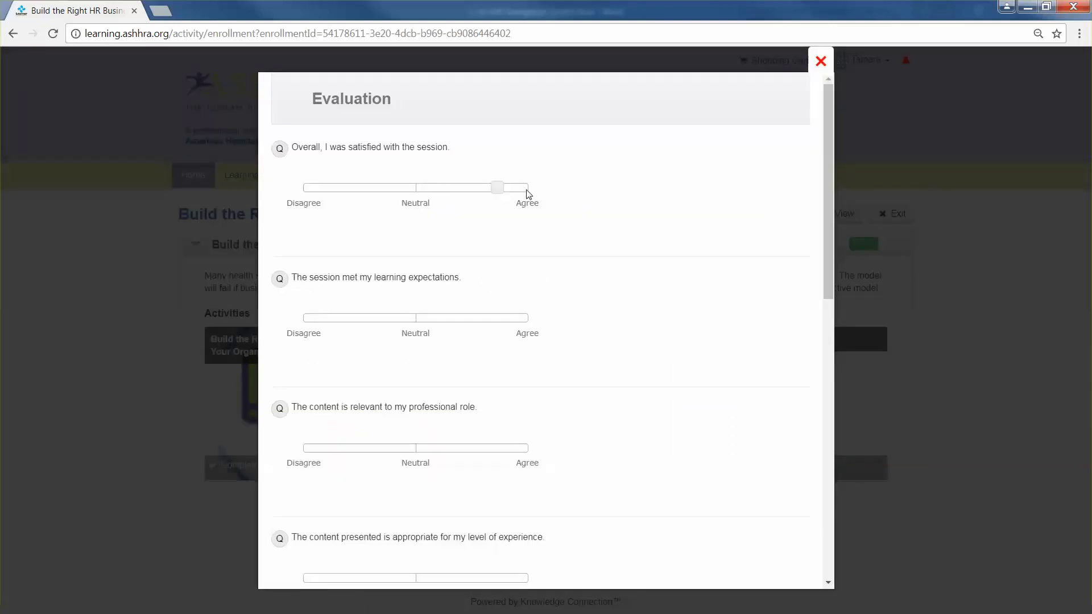
left_click(528, 318)
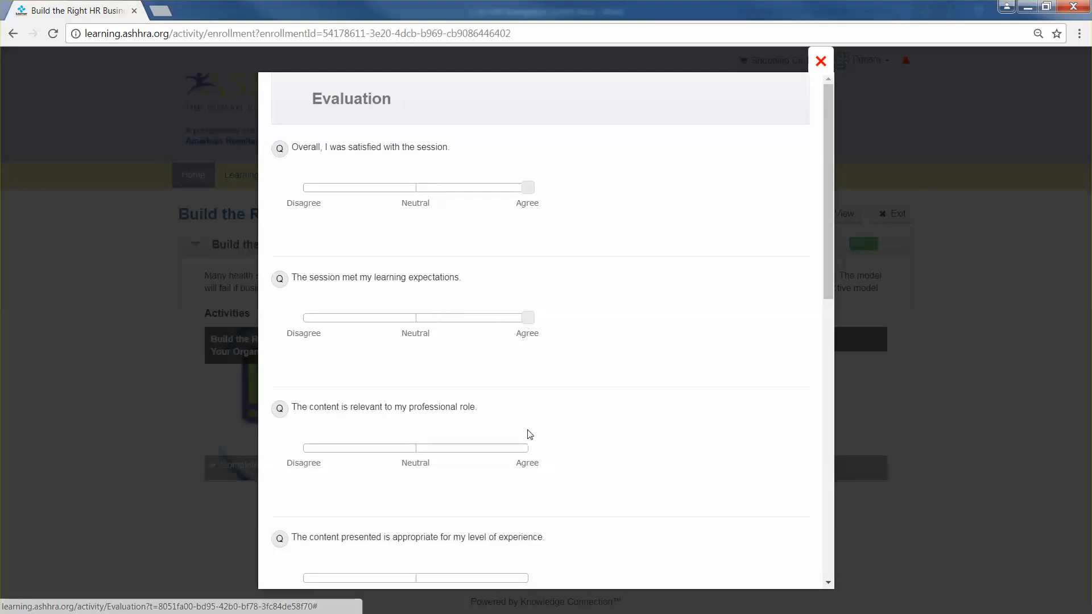
scroll(541, 342, "down", 5)
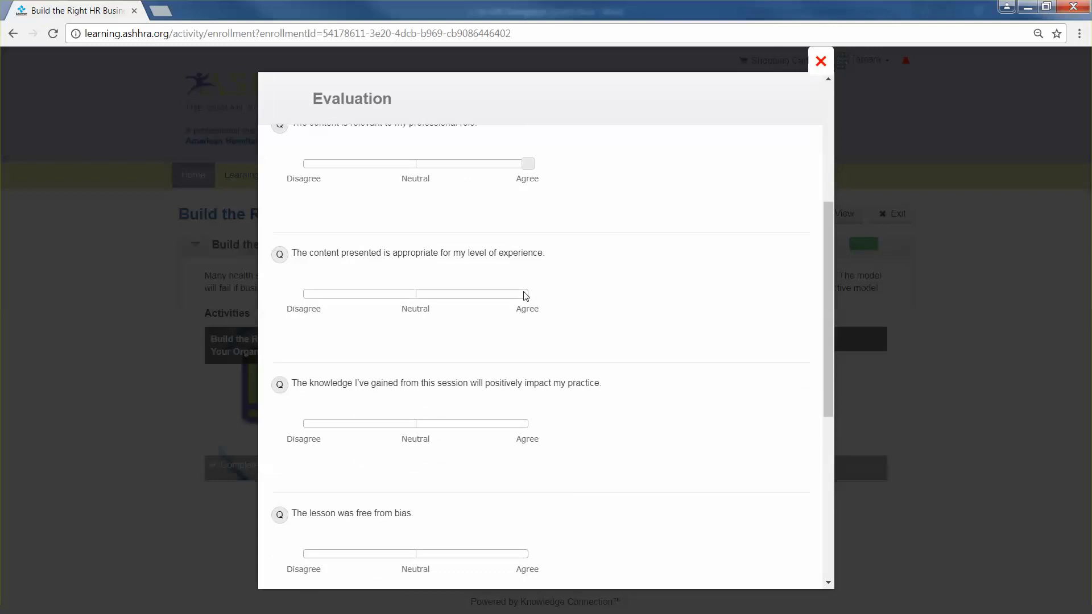
left_click(526, 295)
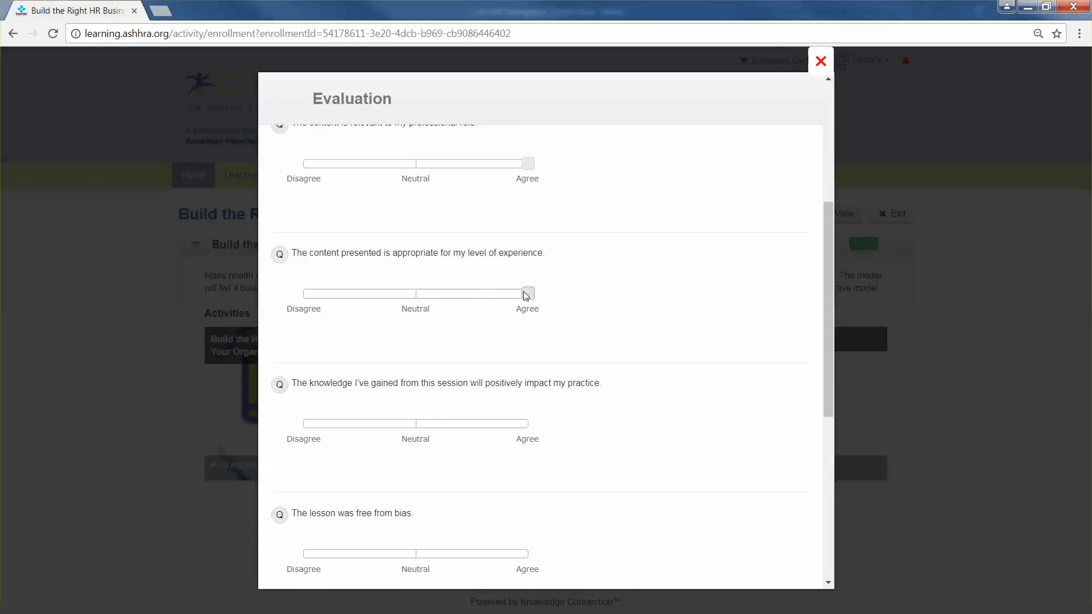
left_click(527, 425)
scroll(568, 438, "down", 4)
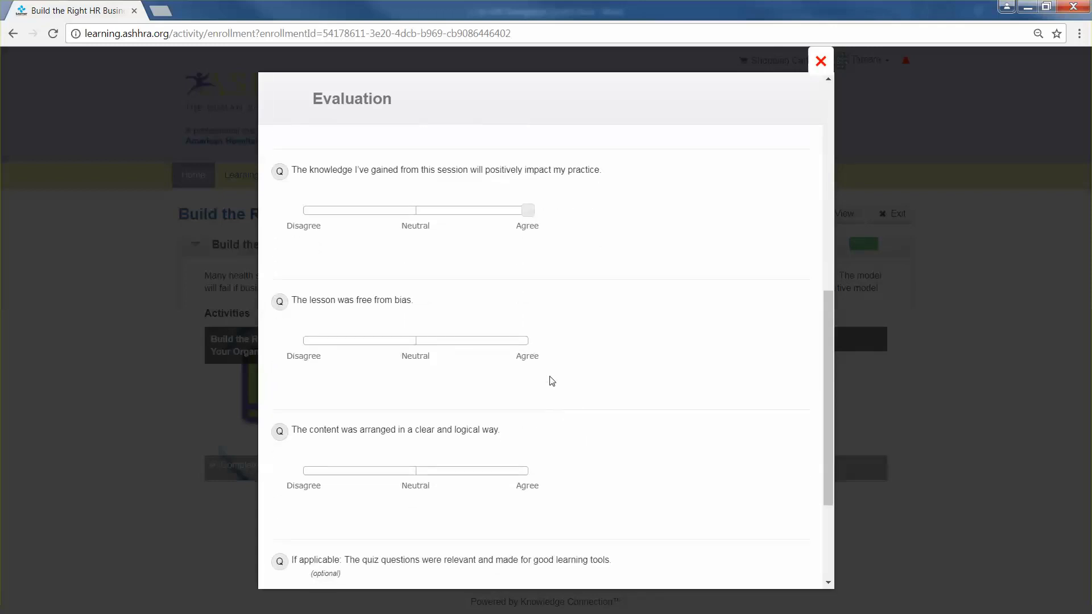
left_click(526, 341)
scroll(545, 359, "down", 3)
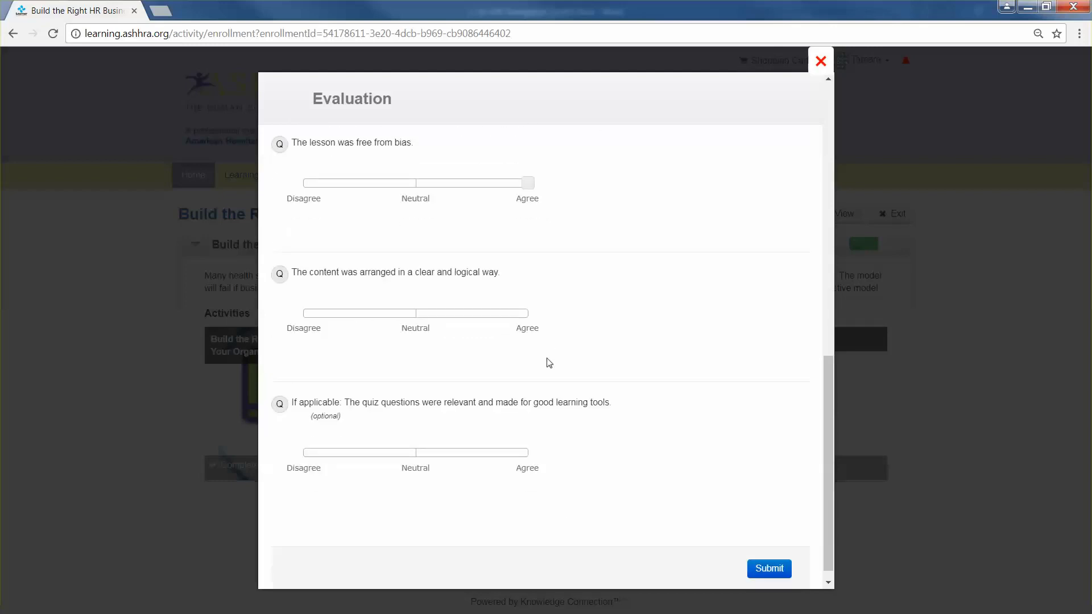
left_click(526, 298)
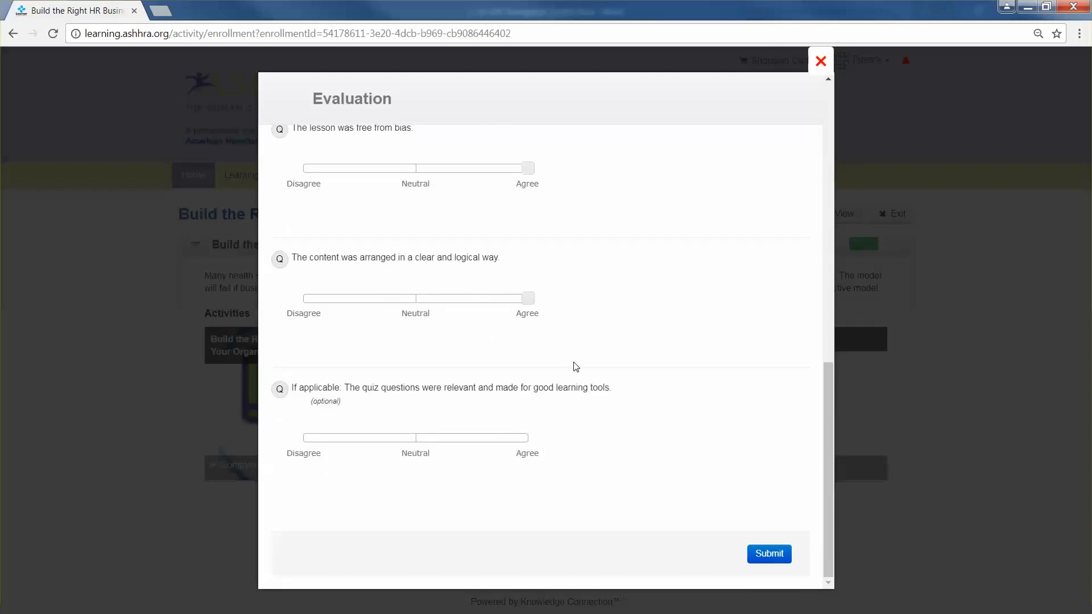
left_click(769, 554)
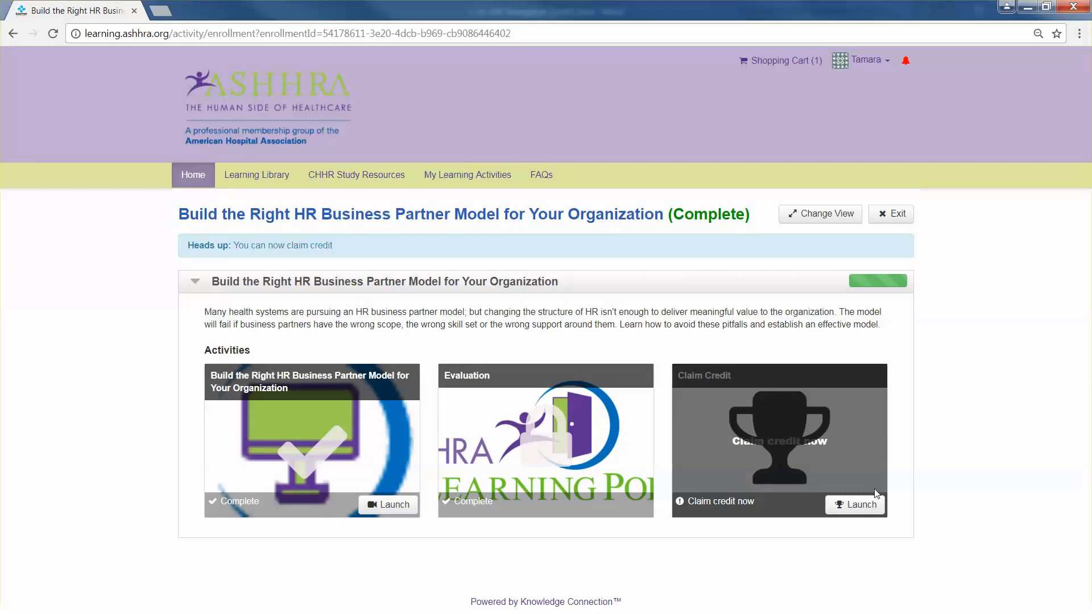
Claim the CHHR credit of 1 contact hour, acknowledging that the credit information is accurate
left_click(865, 510)
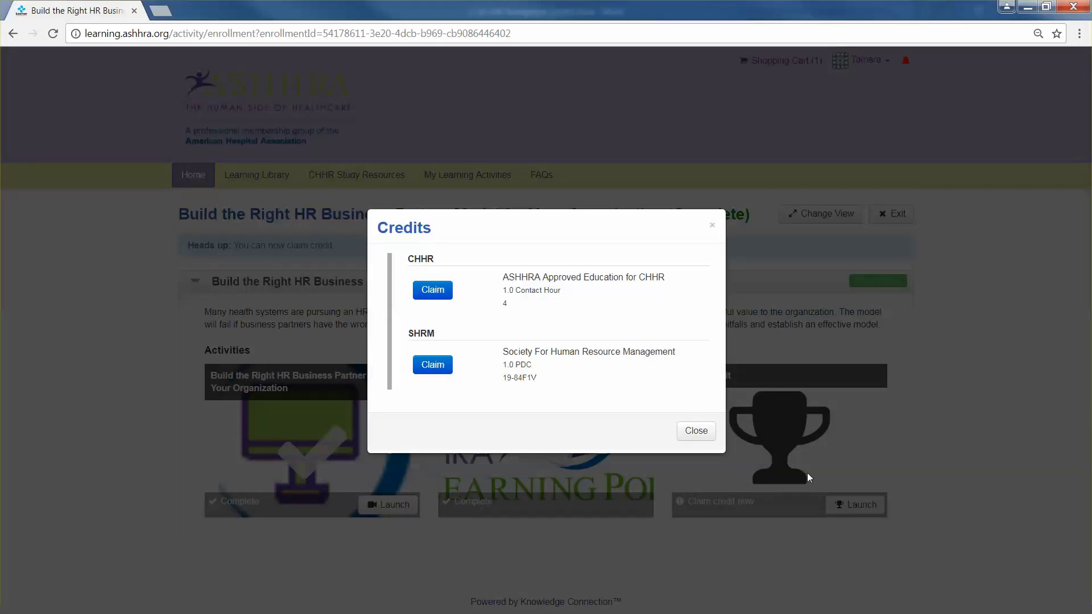
left_click(433, 291)
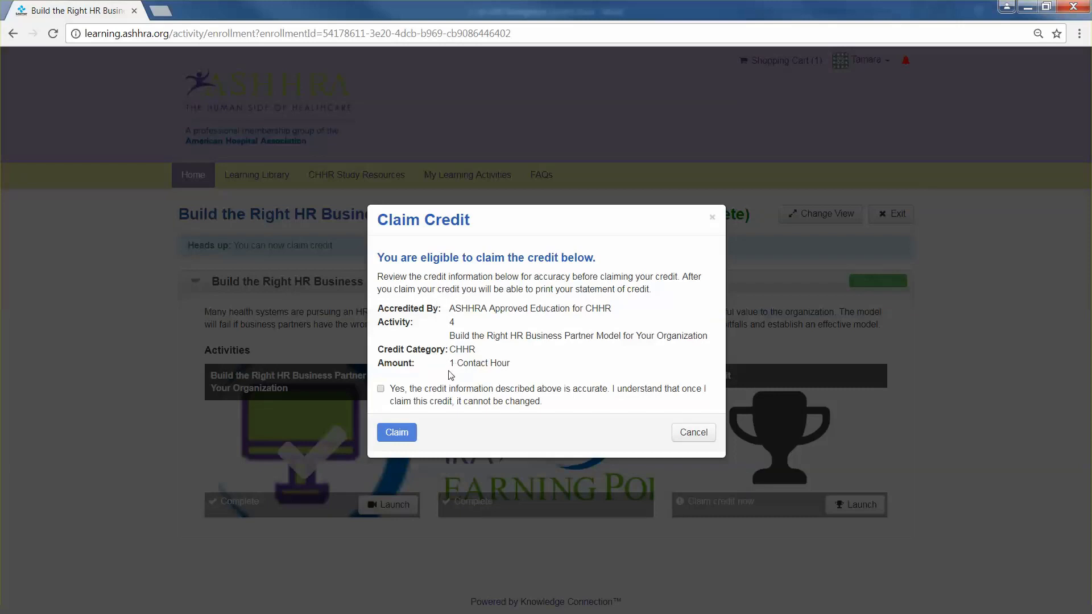
left_click(381, 390)
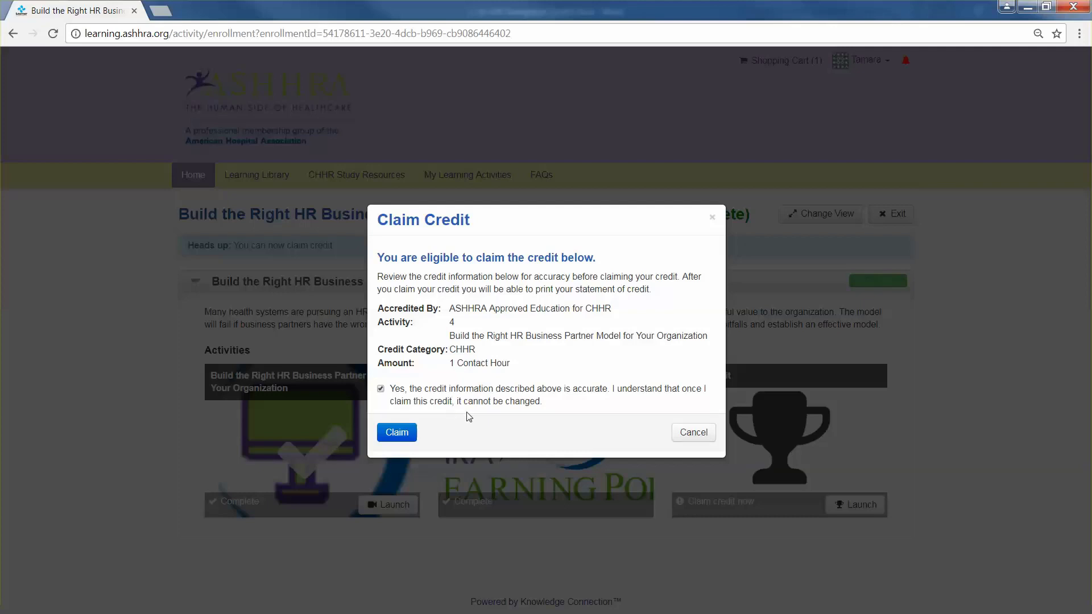
left_click(401, 432)
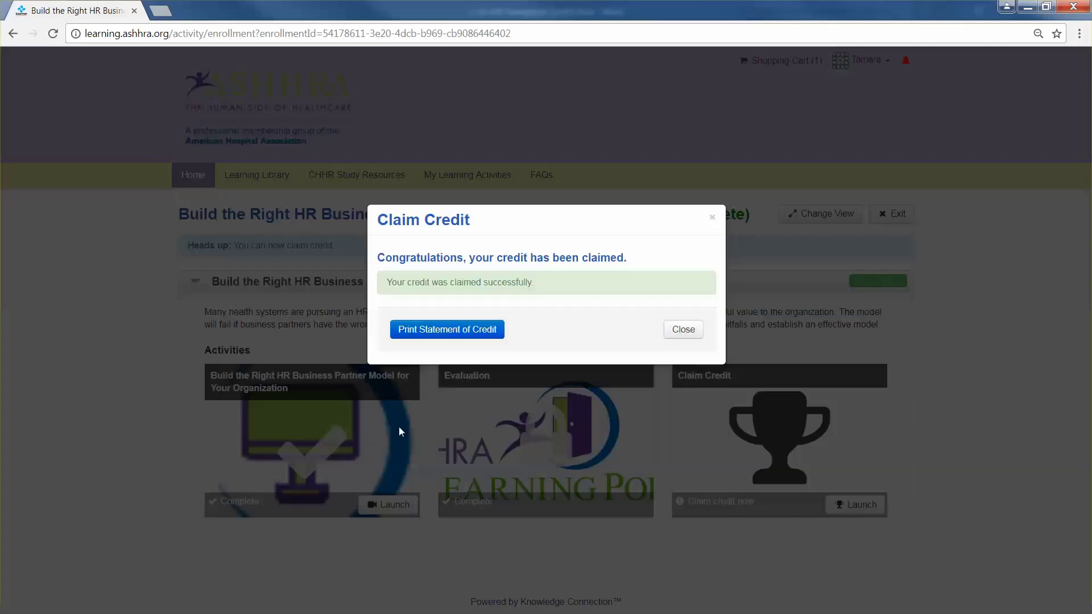
Open the printable statement of credit for CHHR, review the certificate, and close it along with the claim dialog
left_click(444, 337)
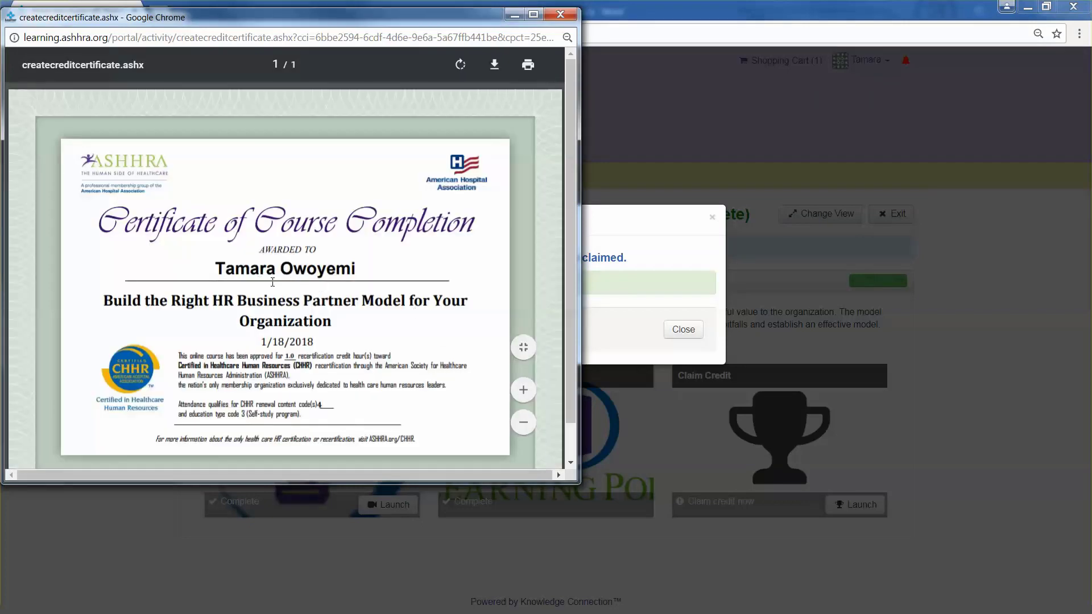
scroll(453, 296, "down", 1)
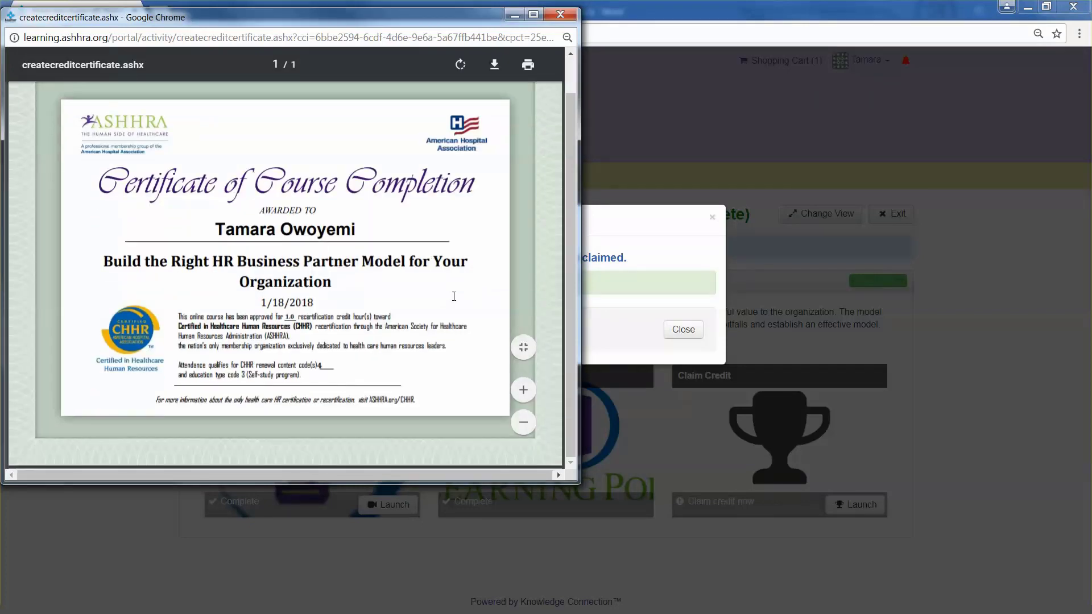
scroll(457, 302, "up", 1)
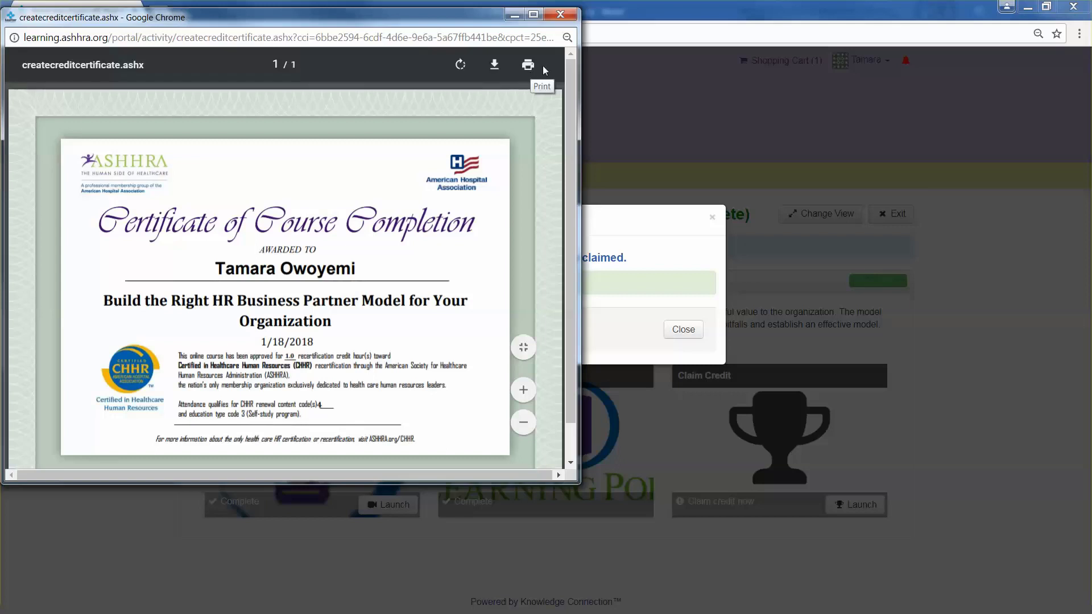
left_click(560, 14)
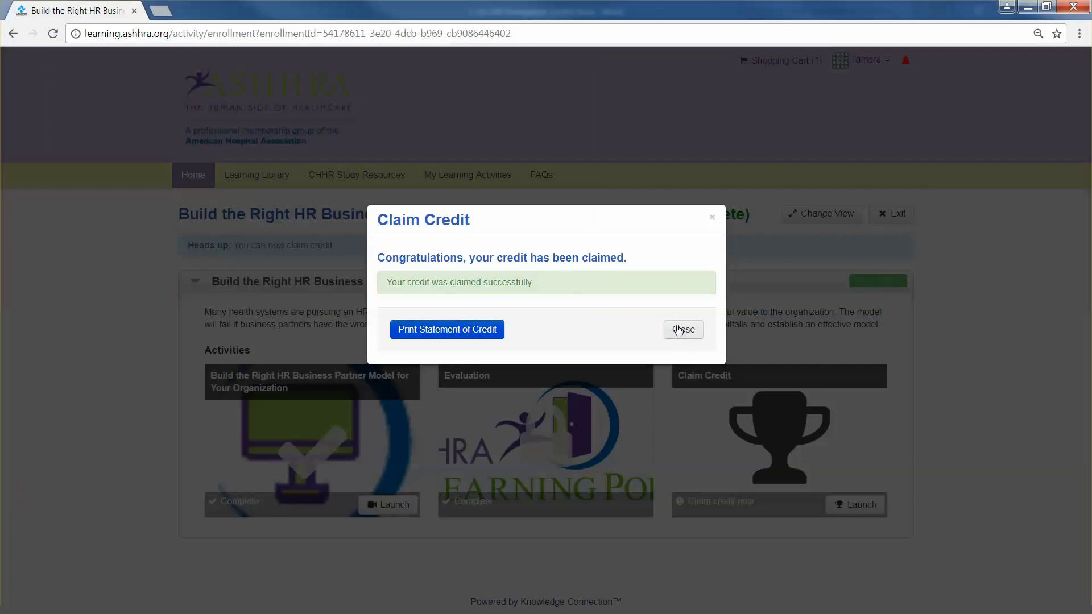
left_click(683, 330)
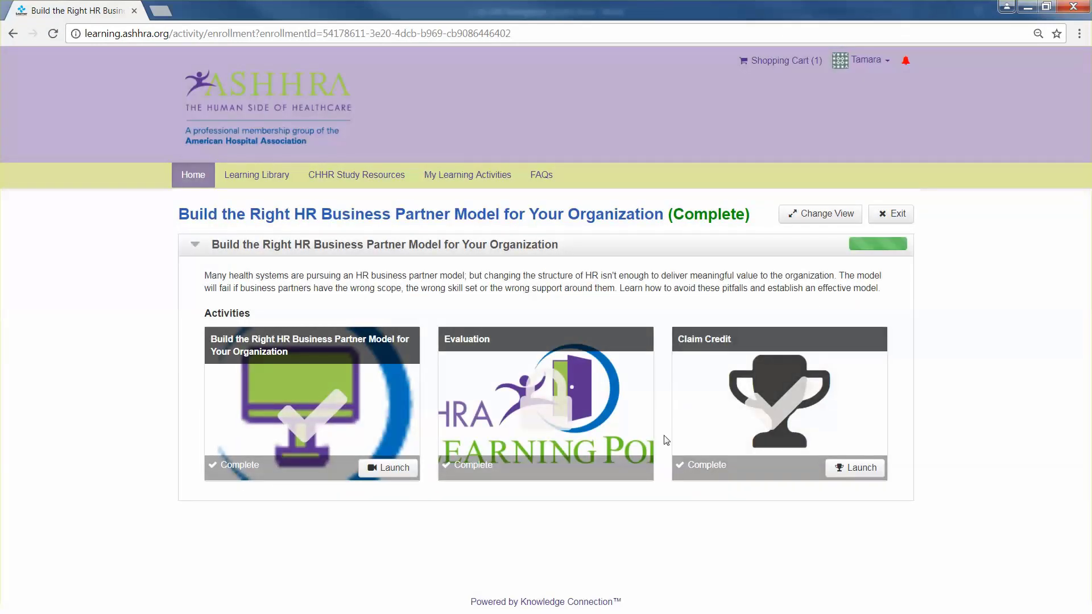
Claim the SHRM credit of 1 PDC for the same activity, acknowledging that its information is accurate
left_click(833, 468)
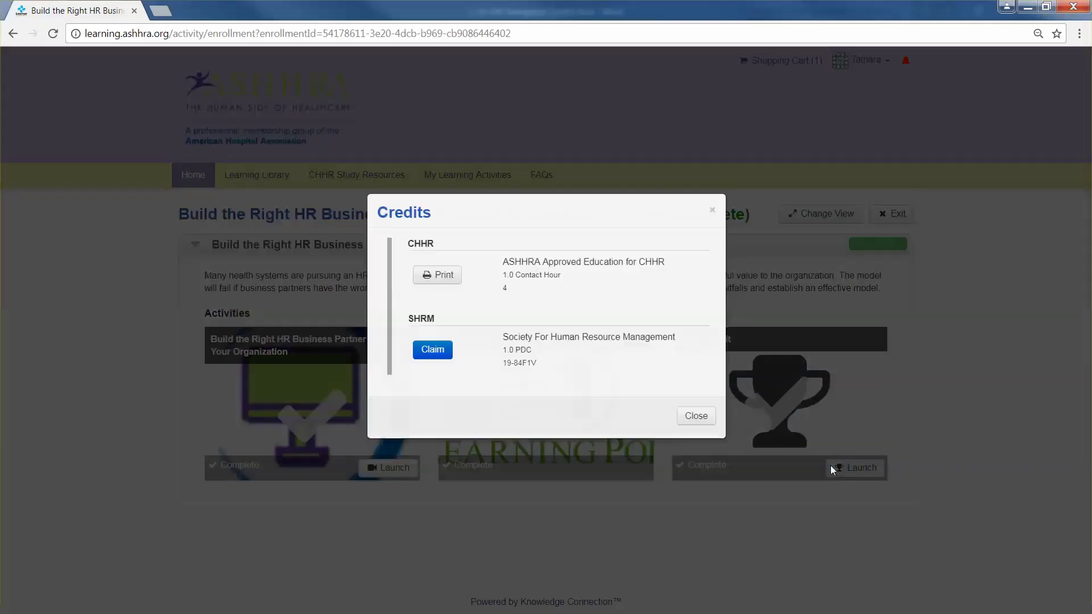
left_click(424, 369)
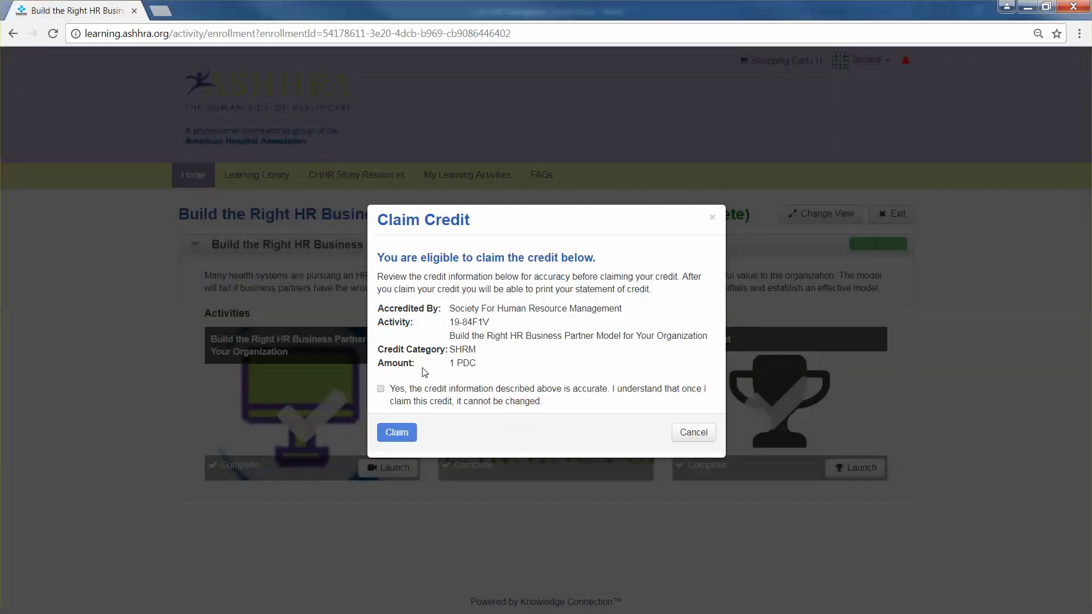
left_click(381, 389)
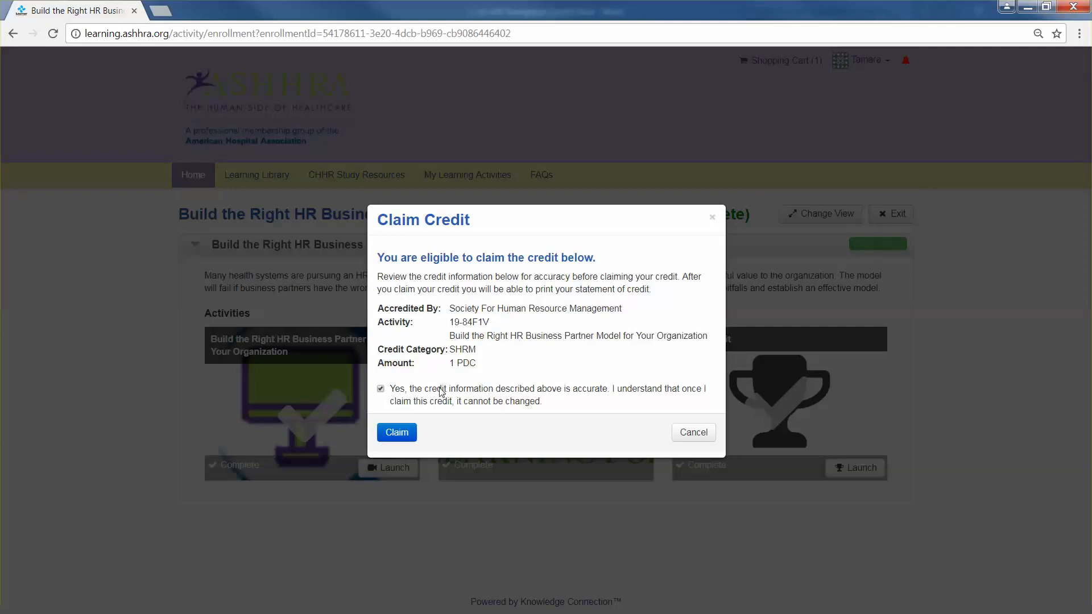
left_click(398, 434)
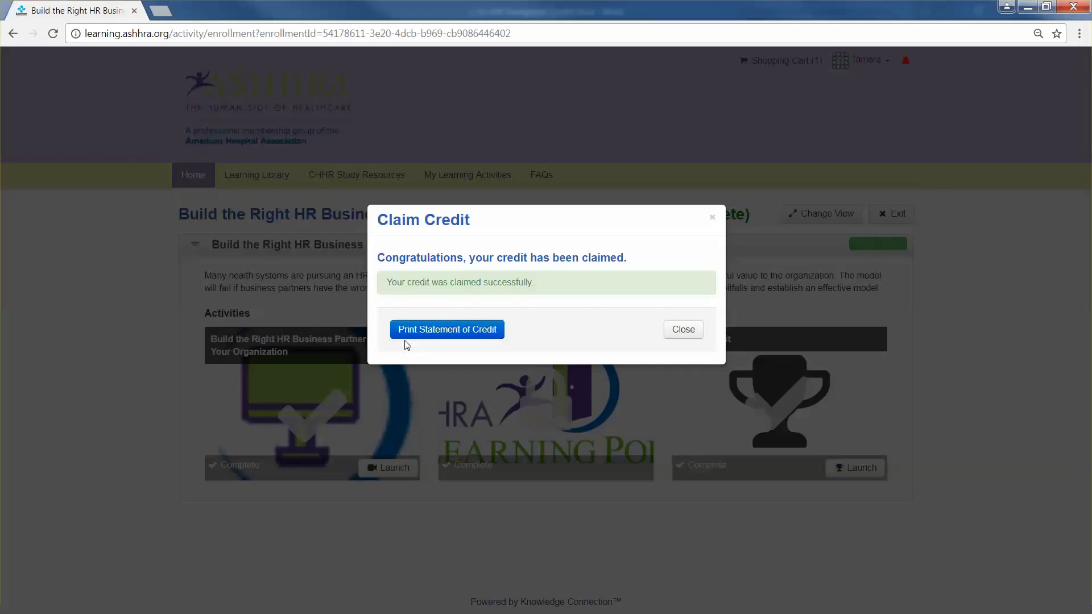
View the SHRM certificate of course completion, then close the certificate and return to the course page
left_click(415, 330)
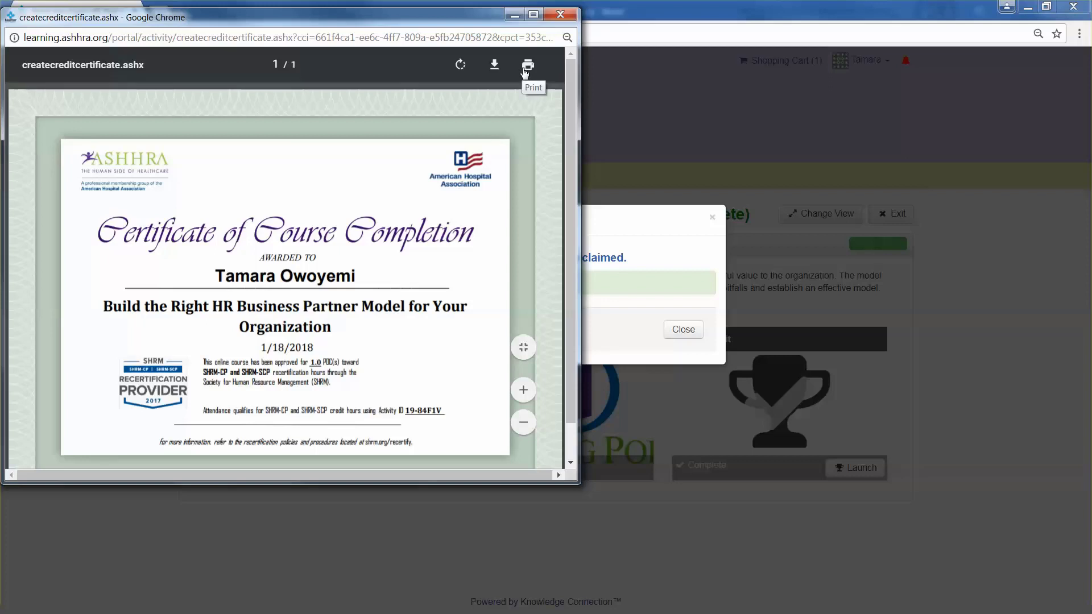
left_click(560, 13)
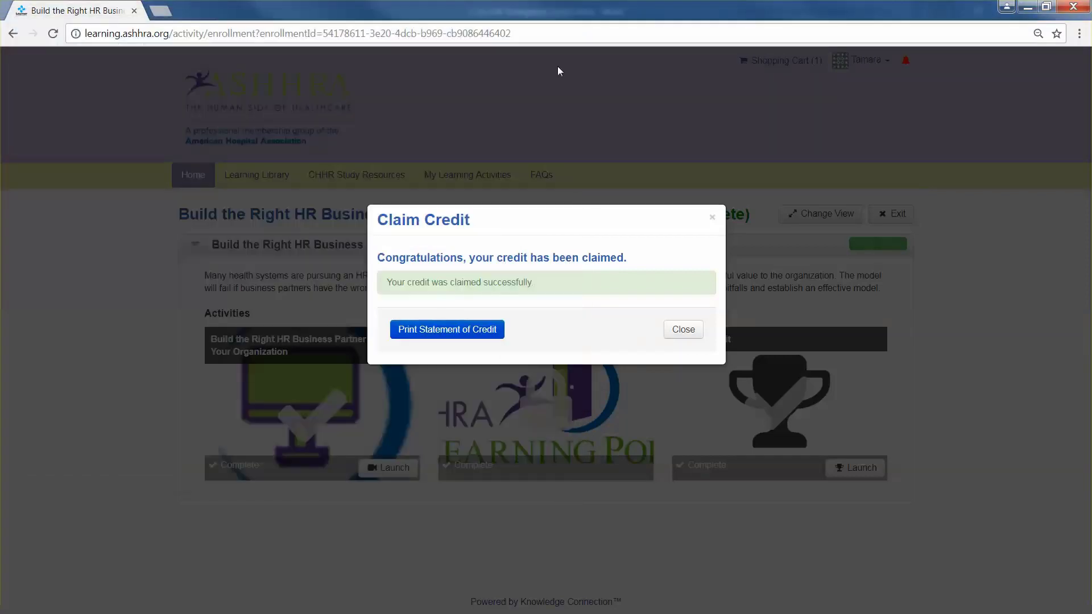
left_click(712, 218)
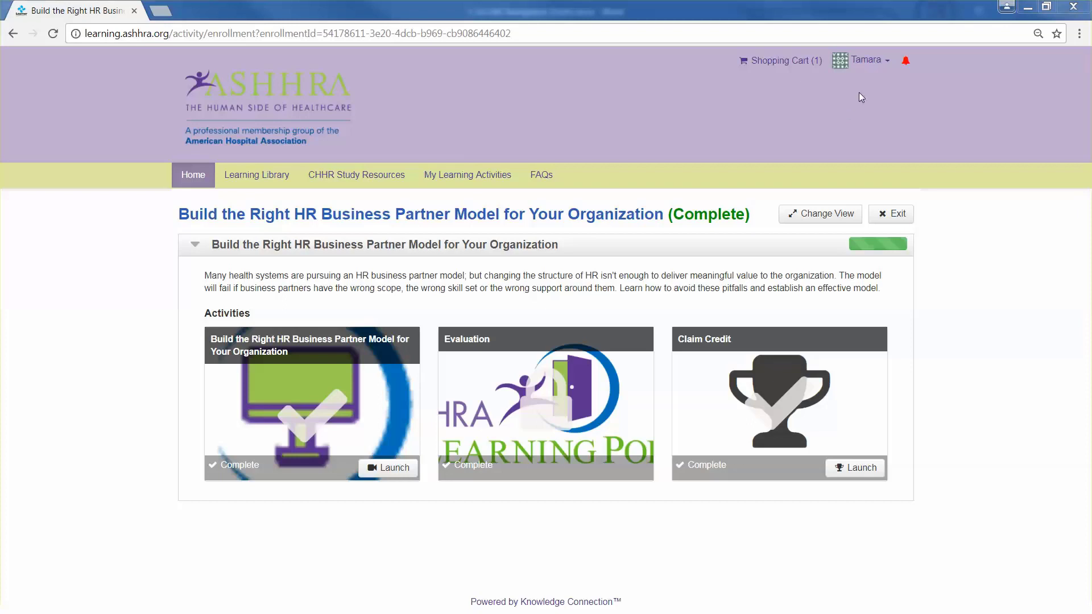
Go to My Account and open the learning transcript
left_click(867, 62)
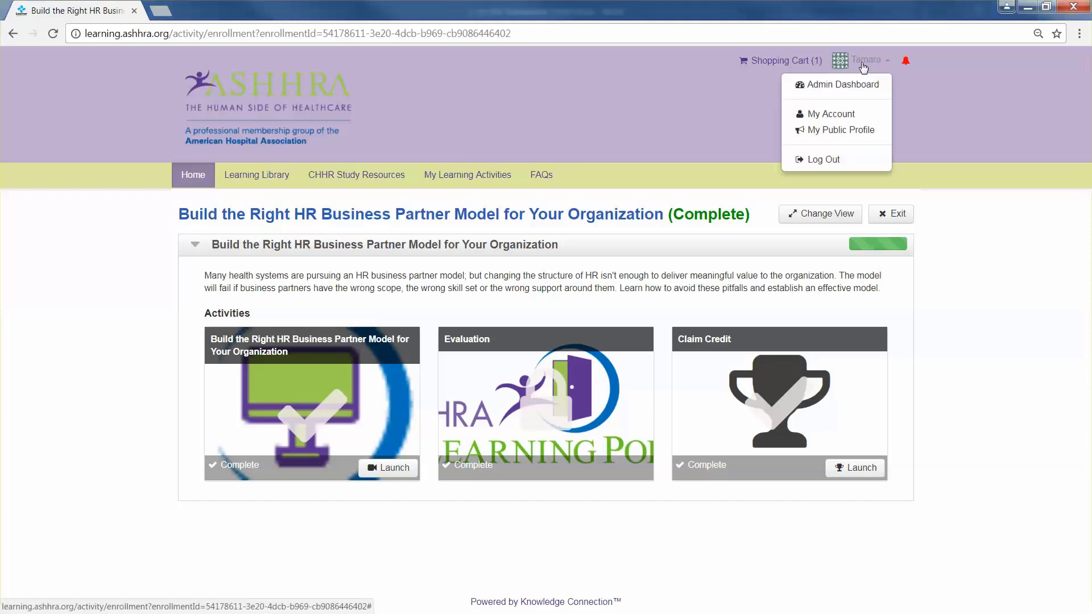
left_click(835, 114)
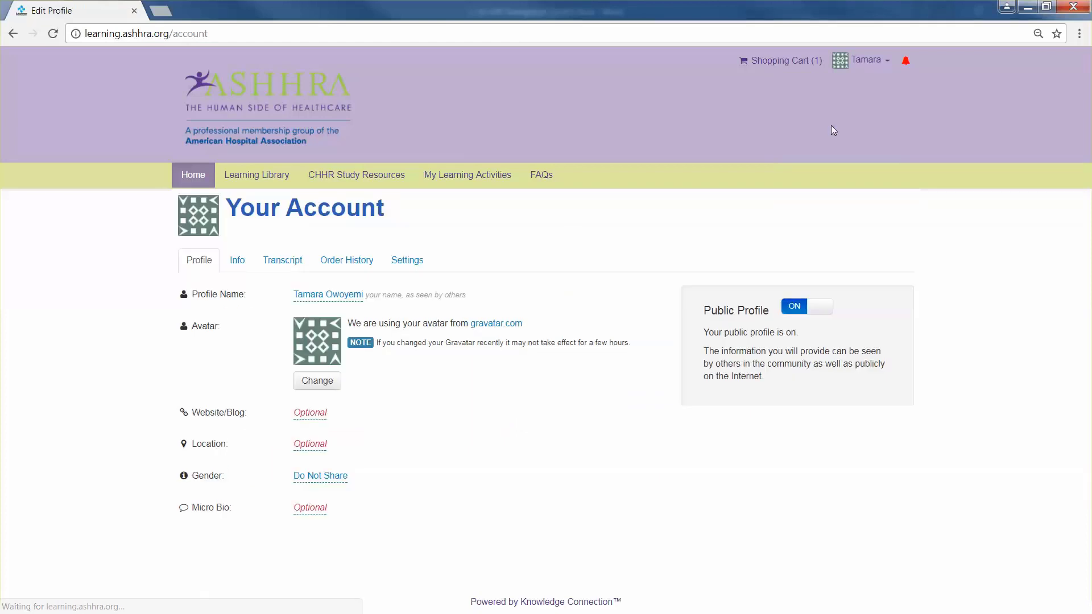
left_click(293, 266)
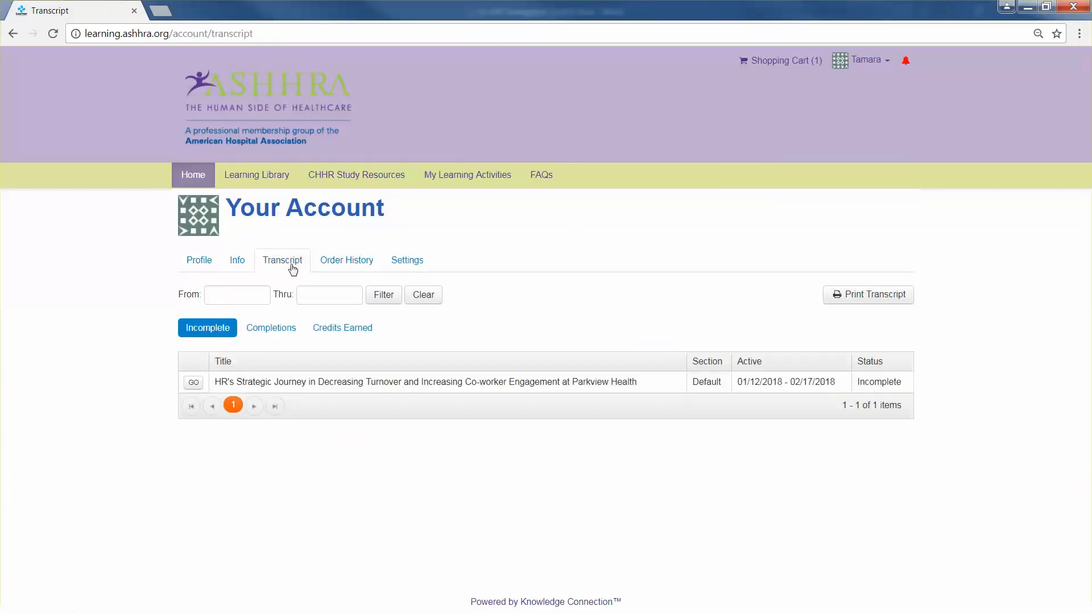
Set the transcript's date range from 01/18/2018 through 01/18/2018 and show the credits earned
left_click(249, 299)
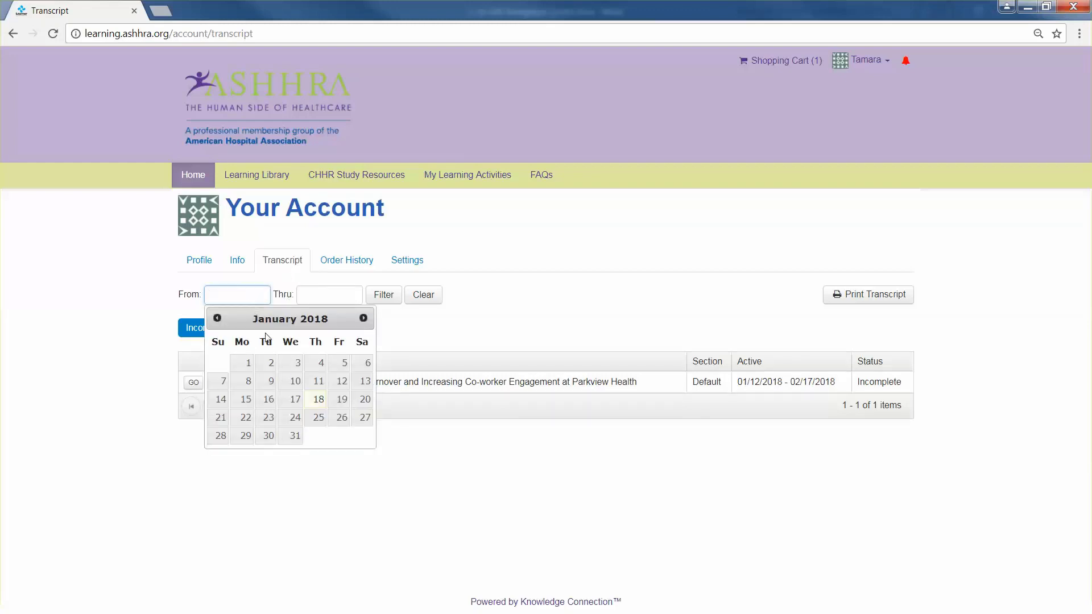
left_click(319, 400)
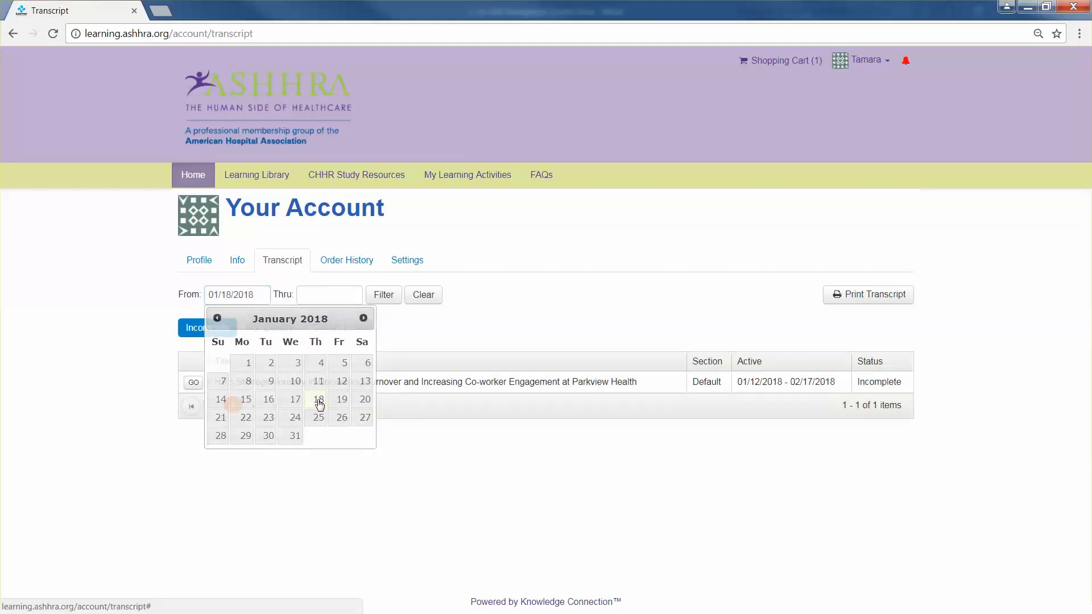
left_click(317, 295)
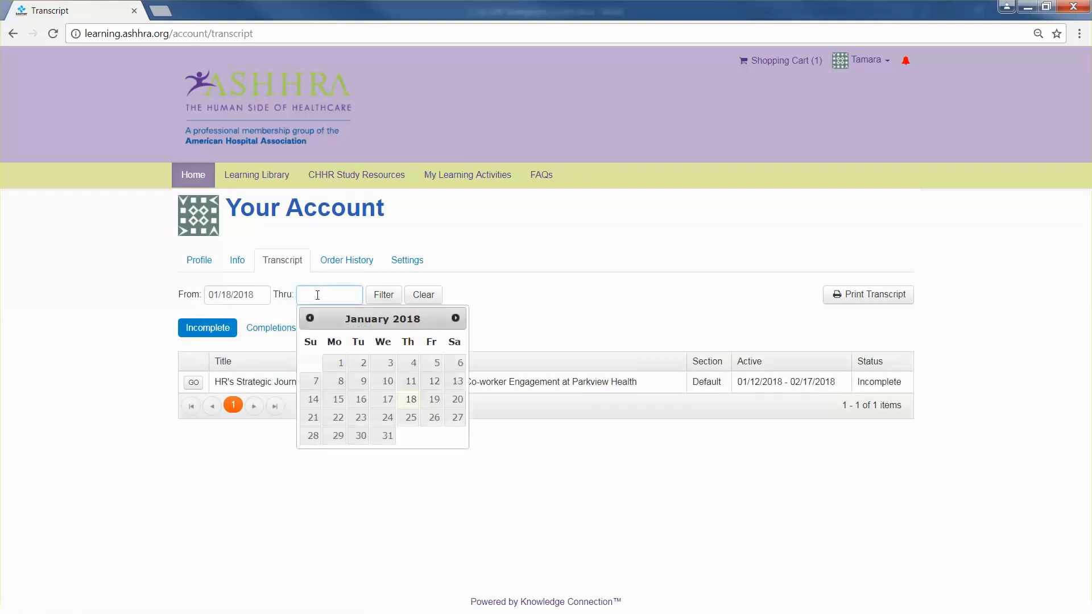
left_click(408, 400)
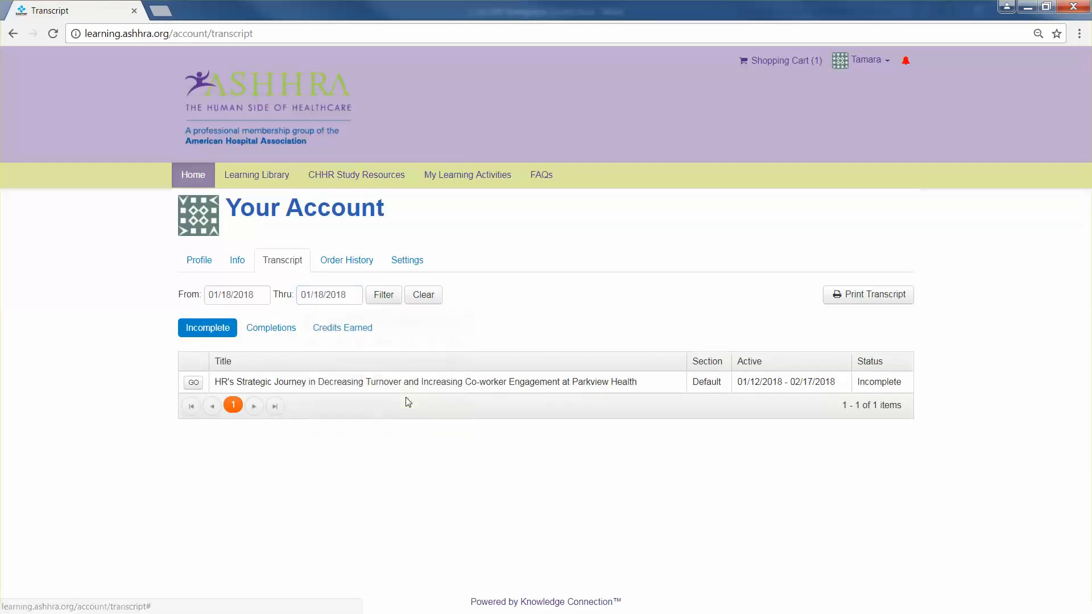
left_click(355, 336)
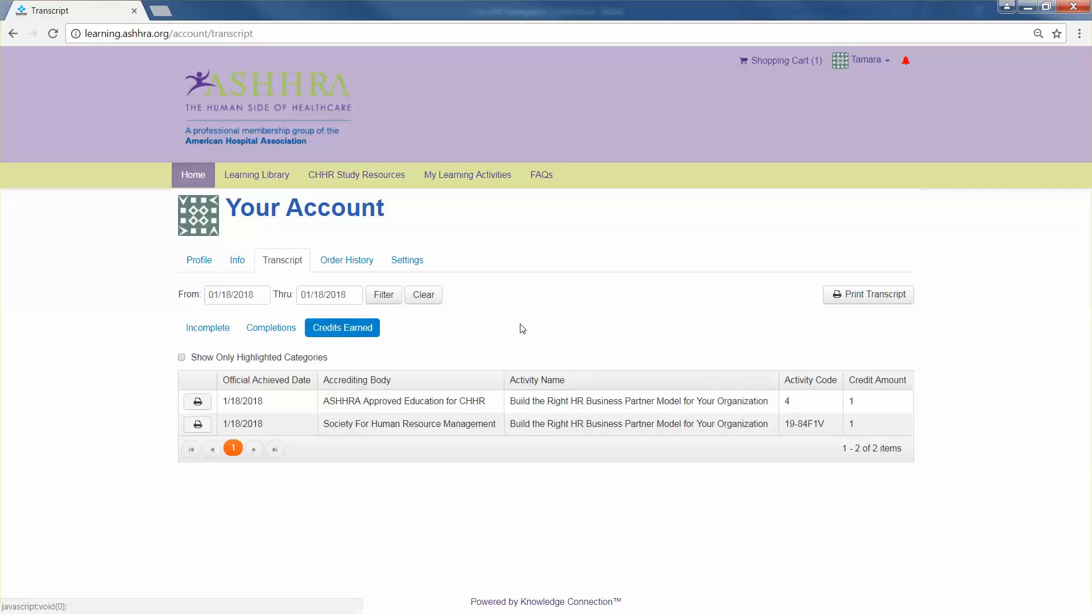
Generate a printable transcript for the chosen dates, adding the Credits Claimed section to Incomplete and Completions
left_click(874, 297)
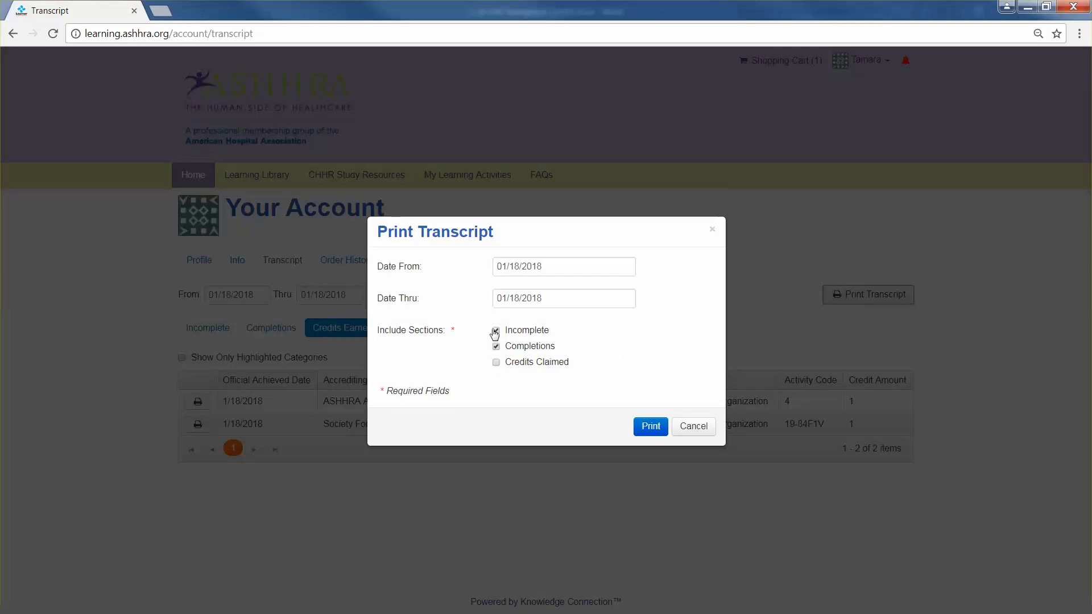
left_click(497, 364)
left_click(648, 428)
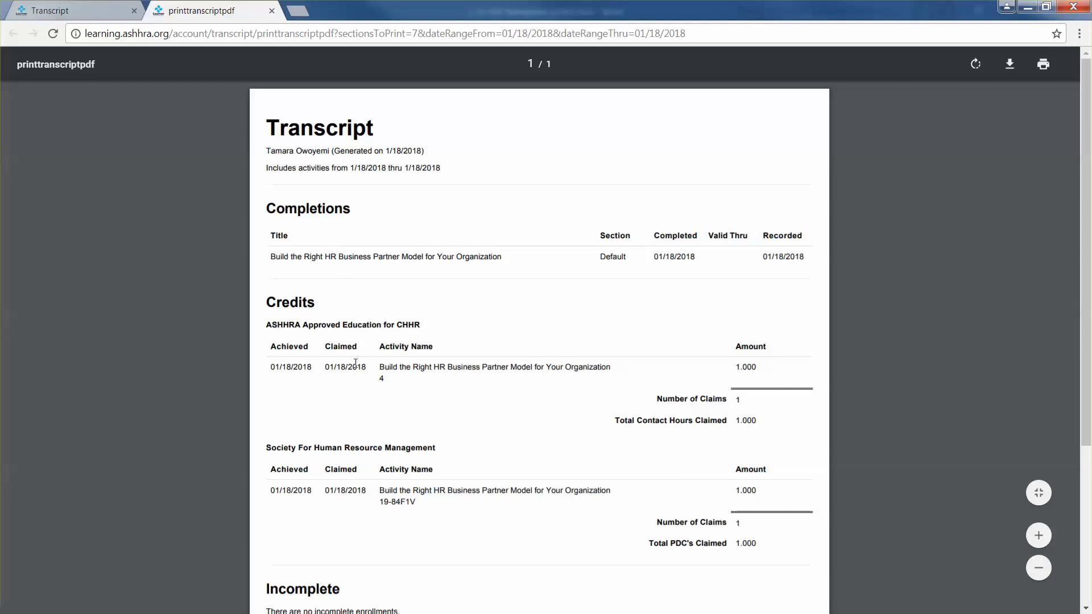
Review the completions, credits and incomplete sections of the printable transcript, and return to the learning site's home page
scroll(385, 387, "down", 1)
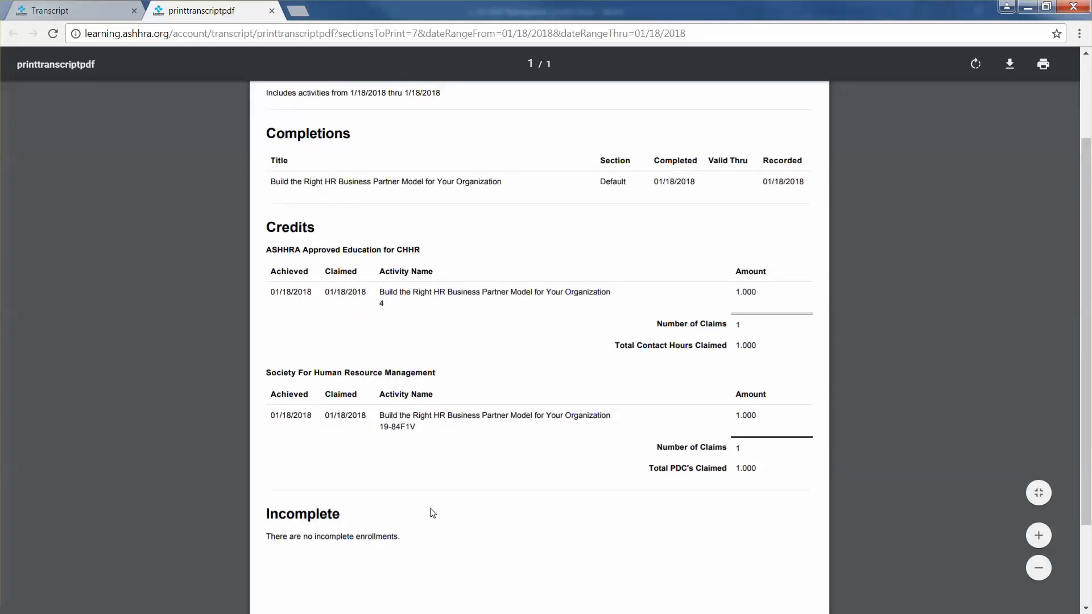
scroll(421, 512, "down", 1)
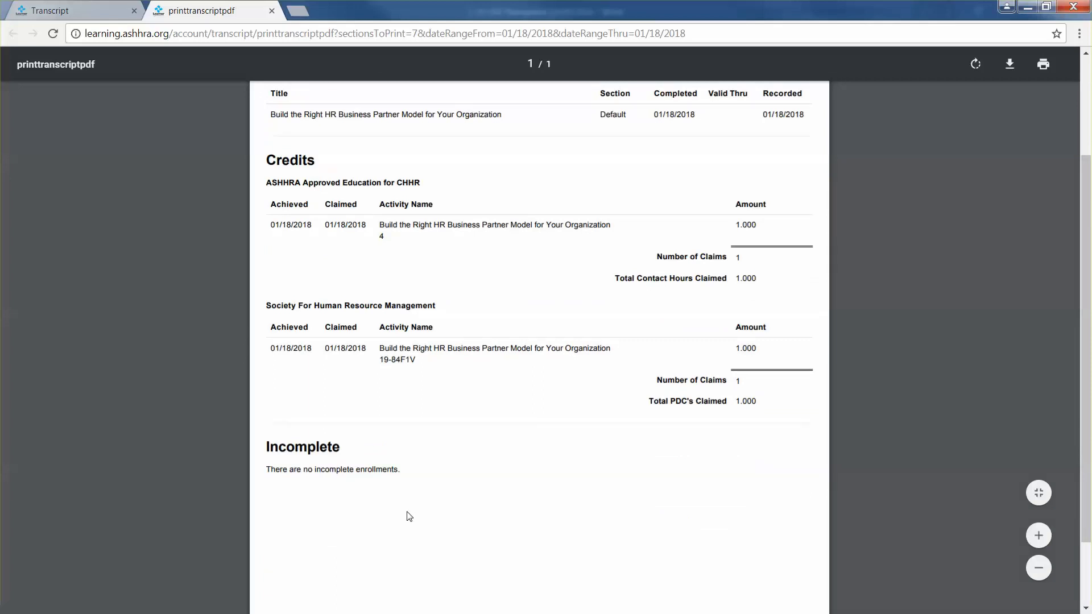
scroll(414, 517, "up", 2)
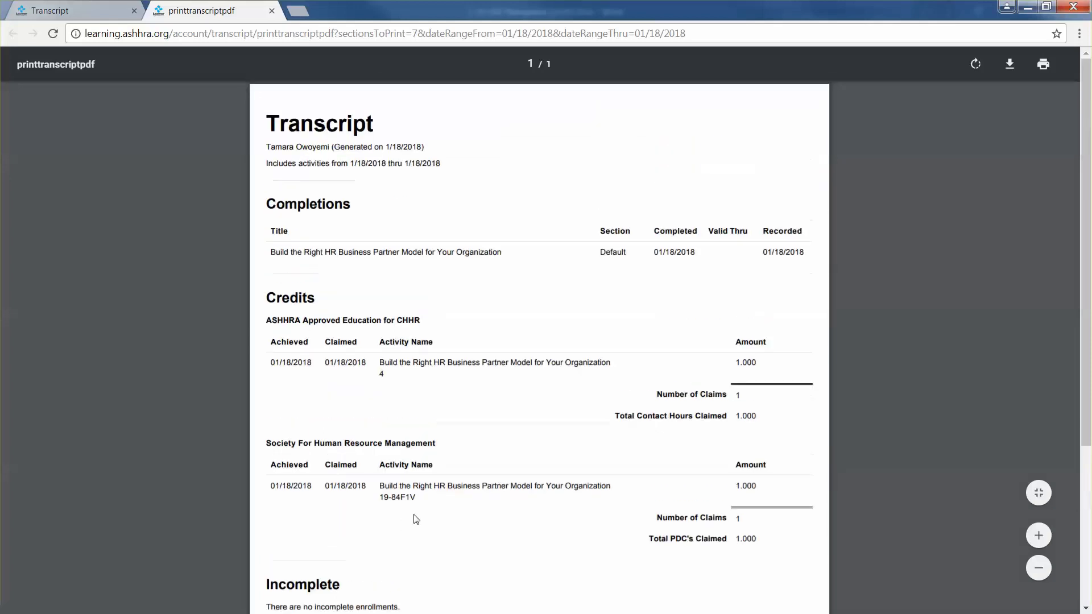
left_click(43, 12)
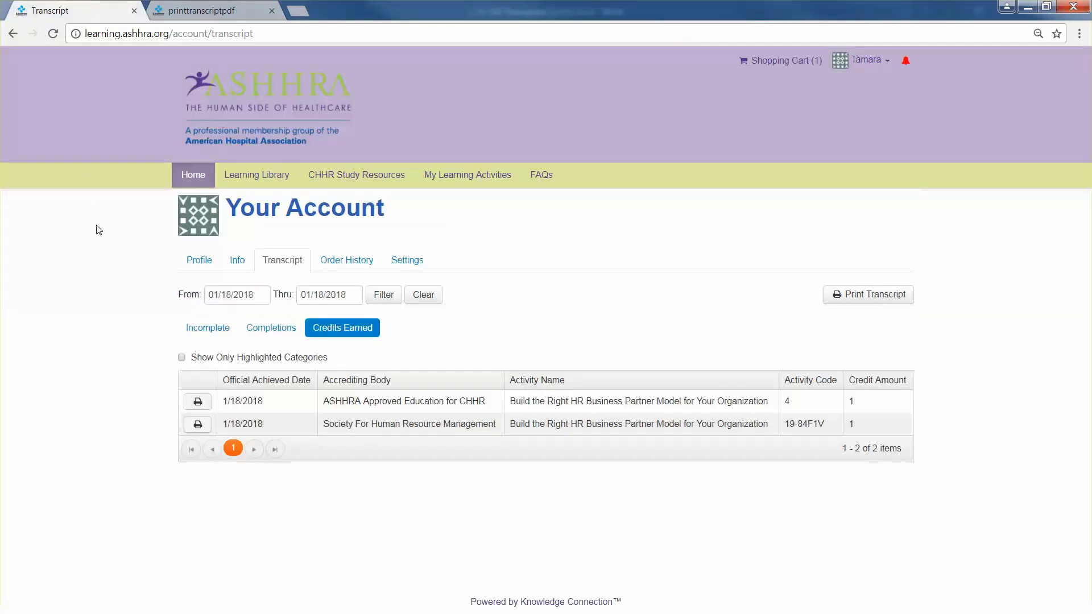
left_click(198, 174)
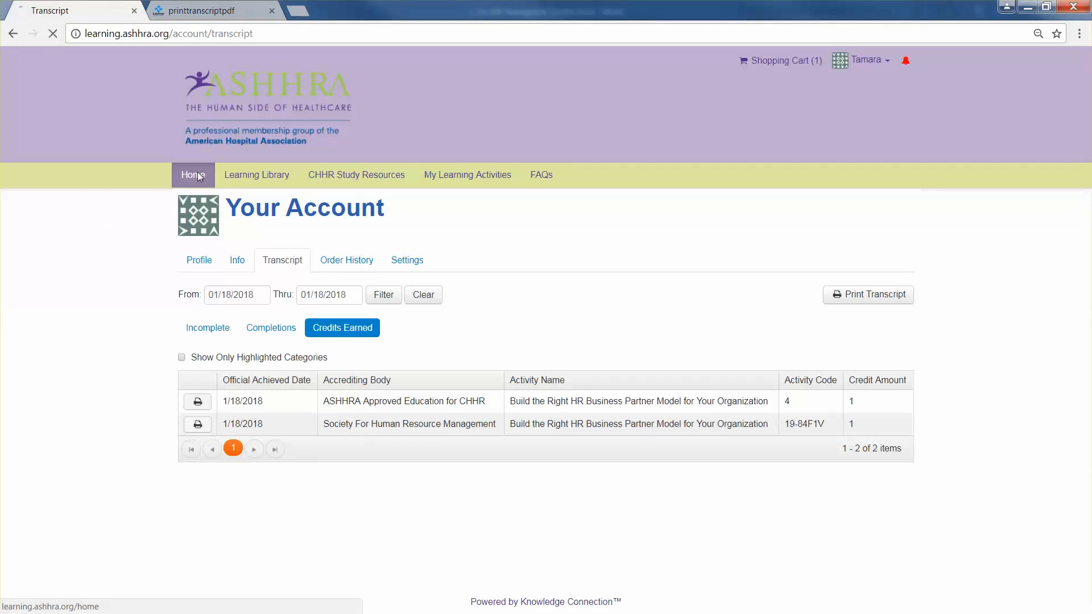